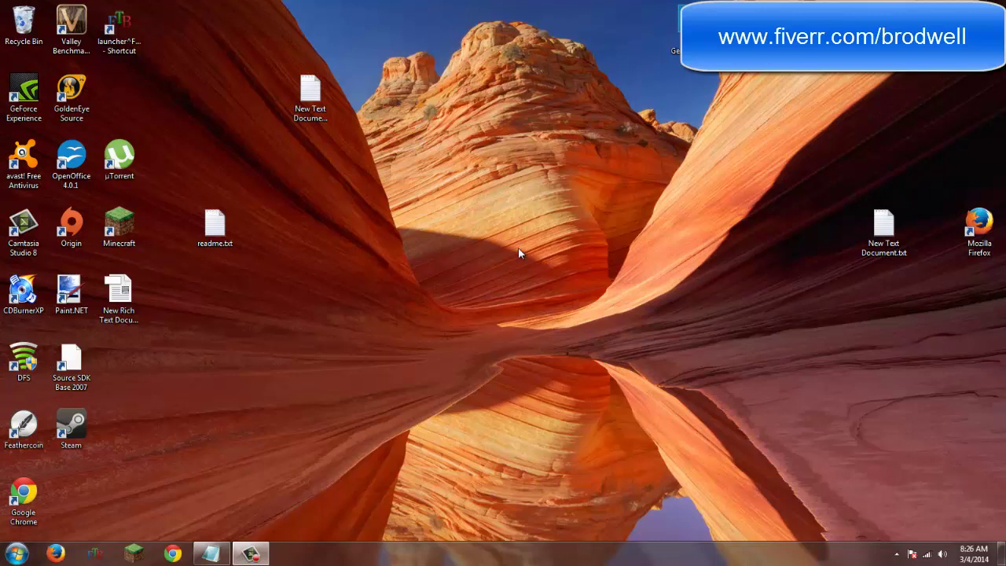
# Step: Launch DFS CDMA Tool from its desktop shortcut, opening the Equipment tab and log window
pyautogui.doubleClick(28, 373)
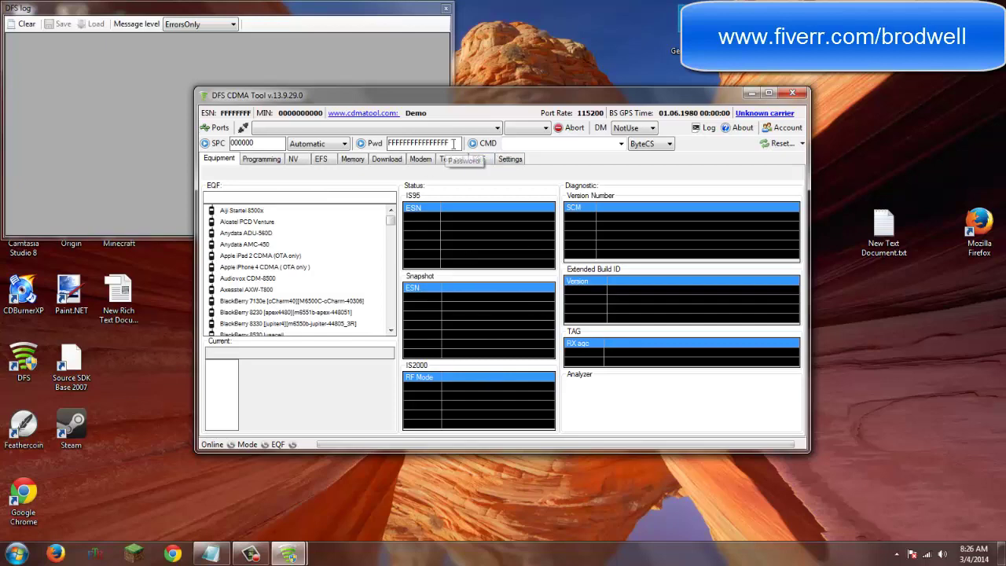
# Step: Connect to the Samsung phone on diagnostic port COM11 to load its ESN, firmware and network details
pyautogui.click(217, 128)
pyautogui.doubleClick(382, 194)
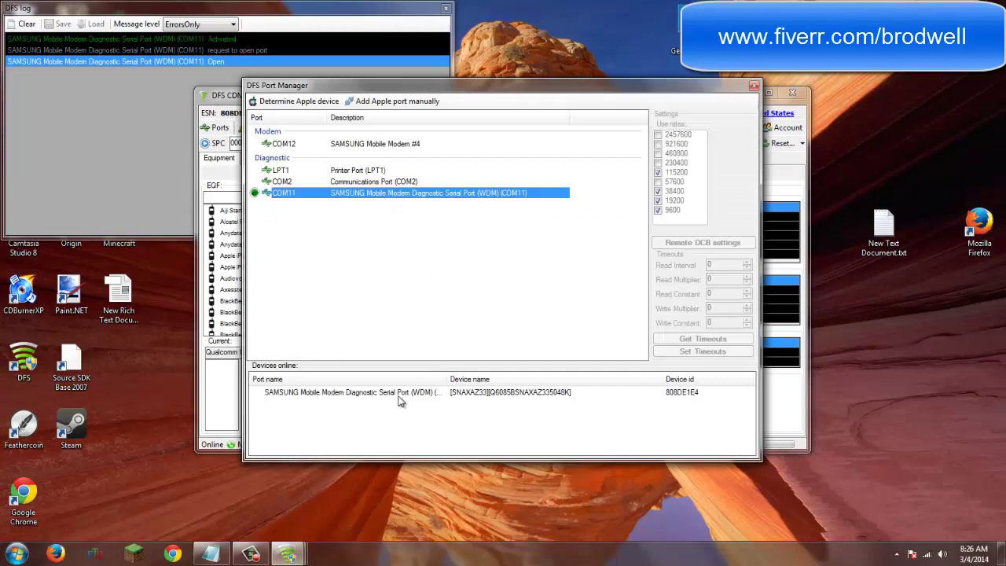
pyautogui.doubleClick(396, 394)
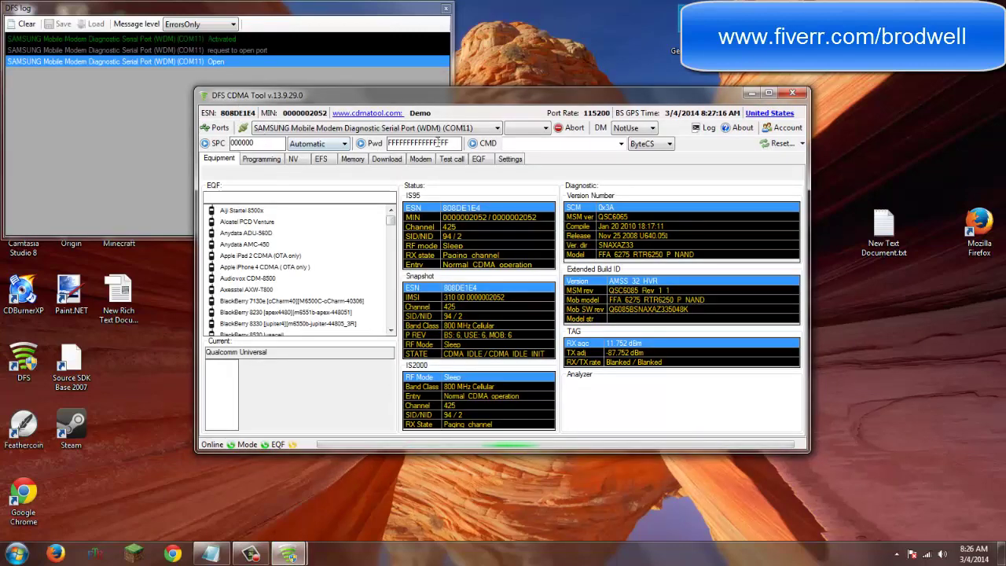
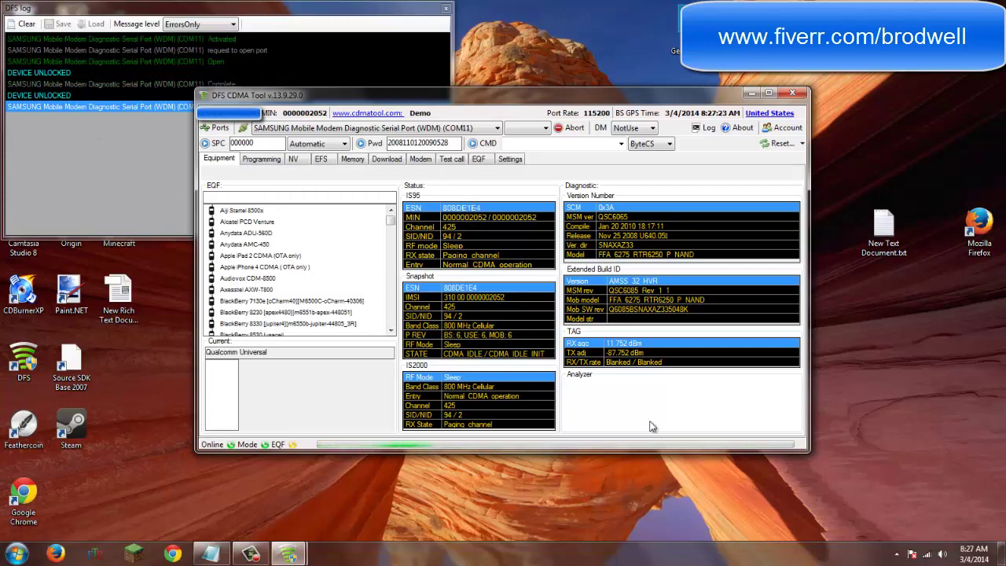
# Step: Switch to the Programming page with the SPC, lock code, serial number and CAVE fields
pyautogui.click(262, 159)
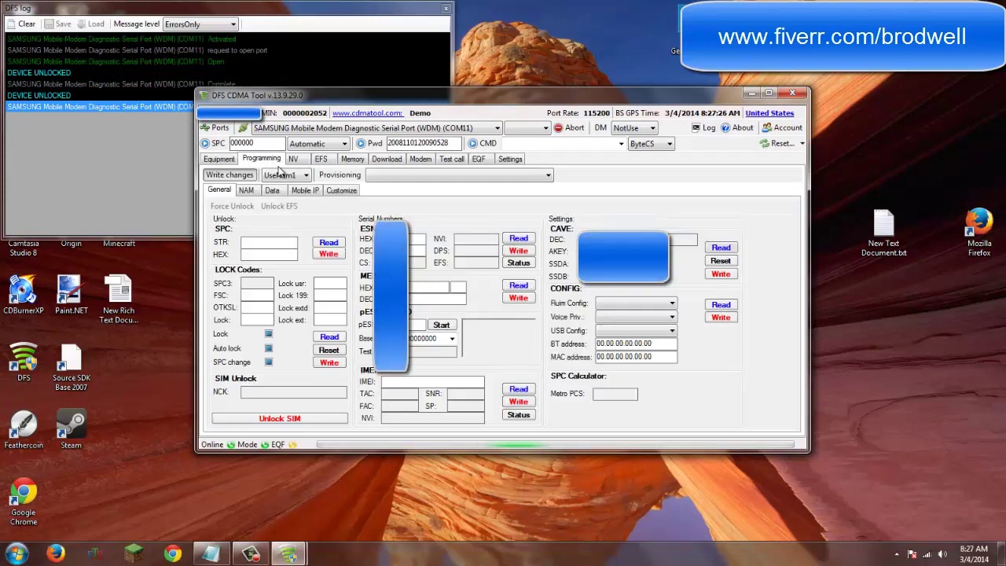
pyautogui.click(329, 243)
pyautogui.click(520, 239)
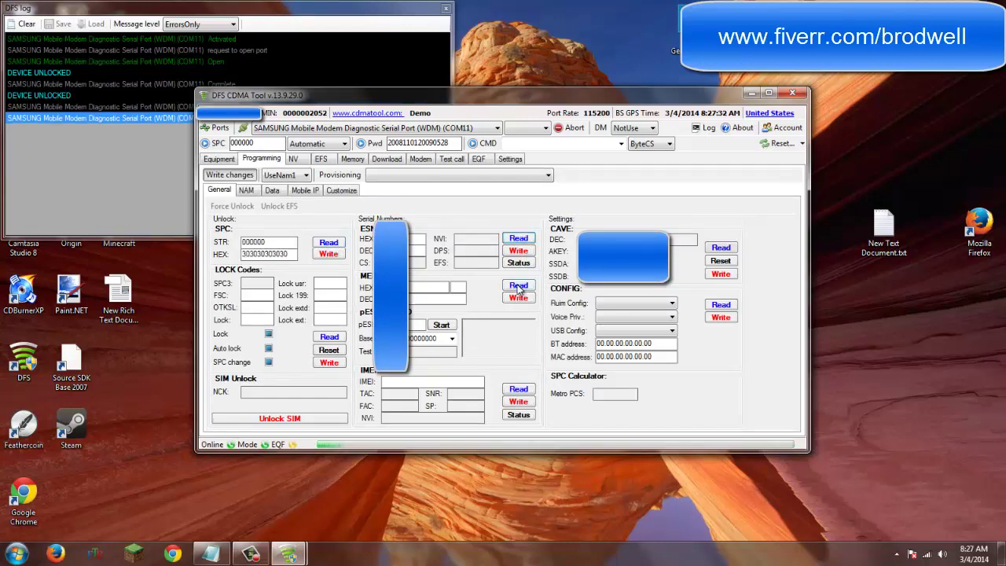
pyautogui.click(520, 288)
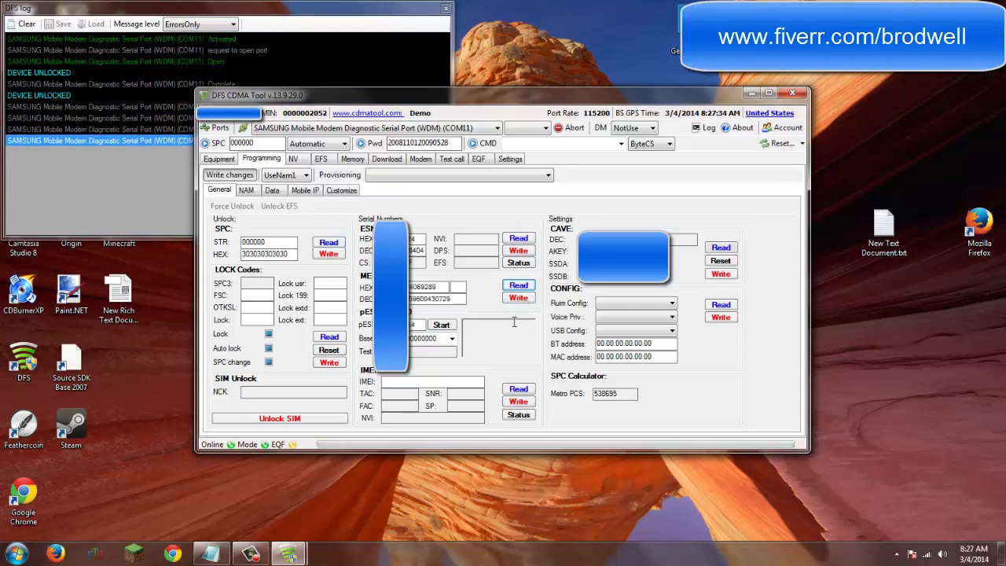
pyautogui.click(519, 390)
pyautogui.click(717, 305)
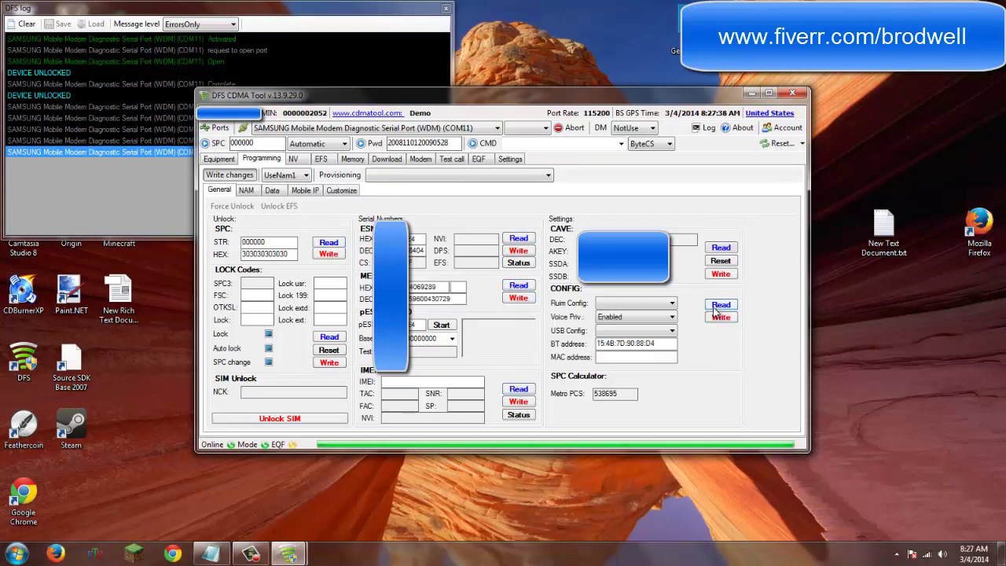
pyautogui.click(719, 248)
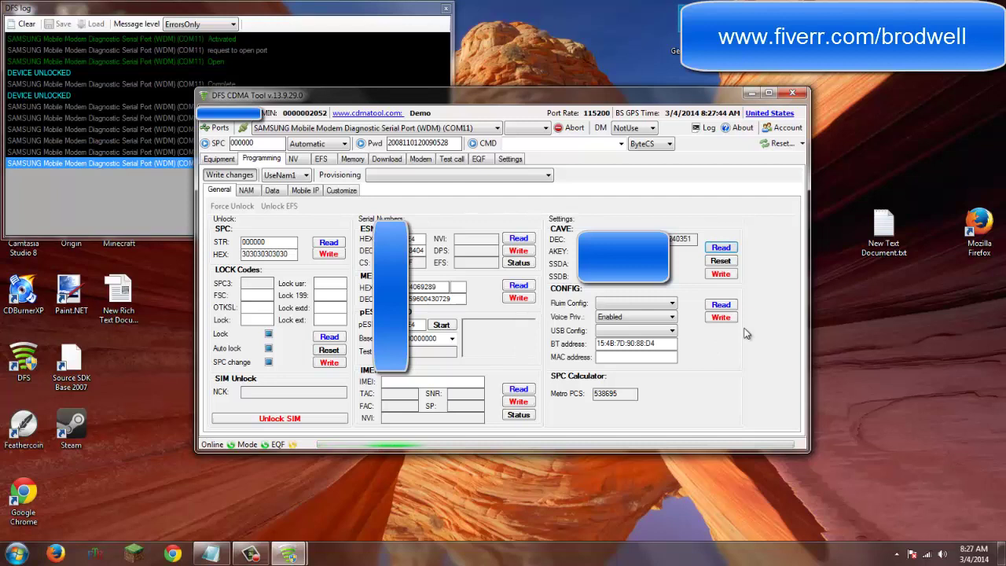
pyautogui.click(656, 304)
# Step: Change Ruim Config to NV_ONLY and reset the phone, leaving it reported offline
pyautogui.click(641, 323)
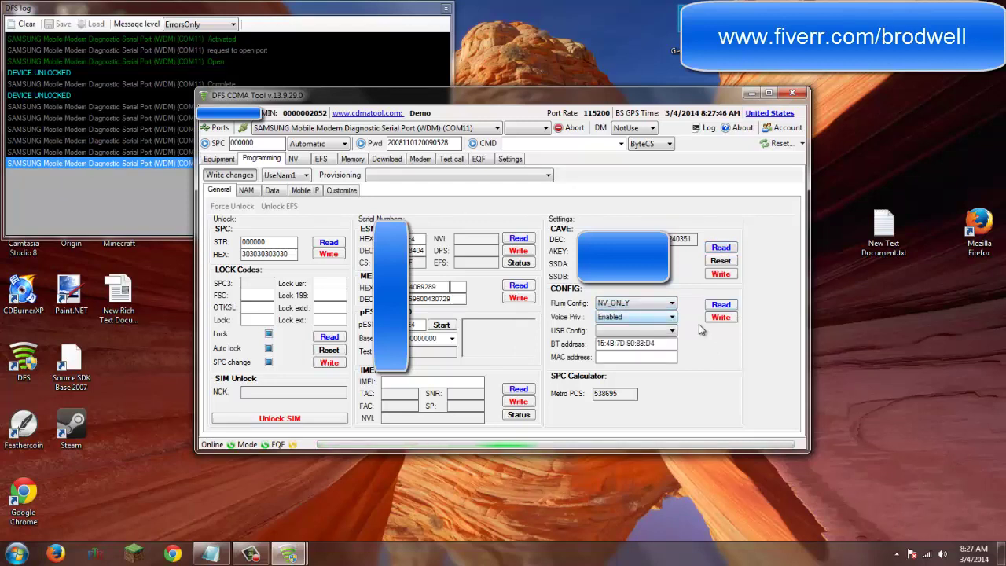
pyautogui.click(771, 145)
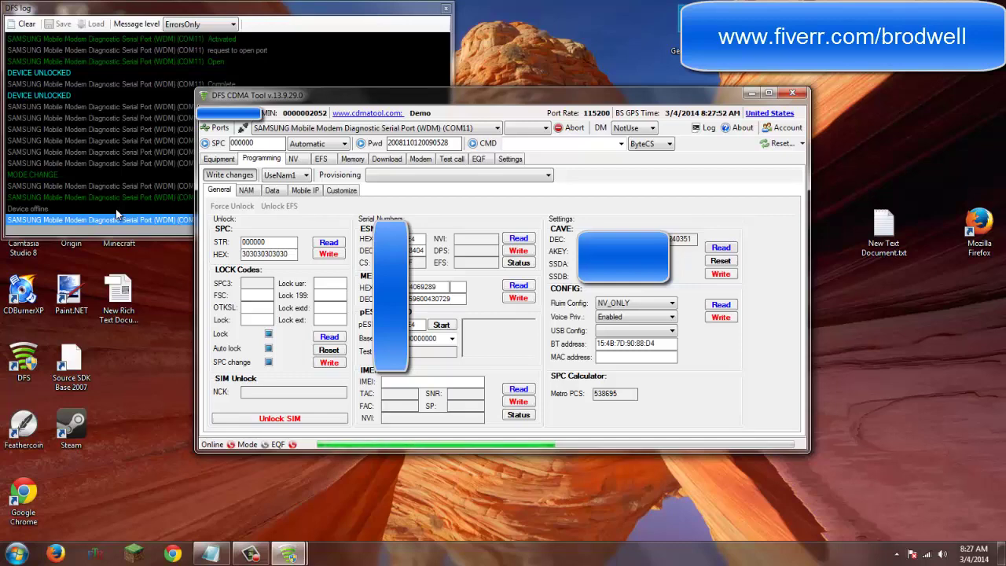
pyautogui.click(250, 555)
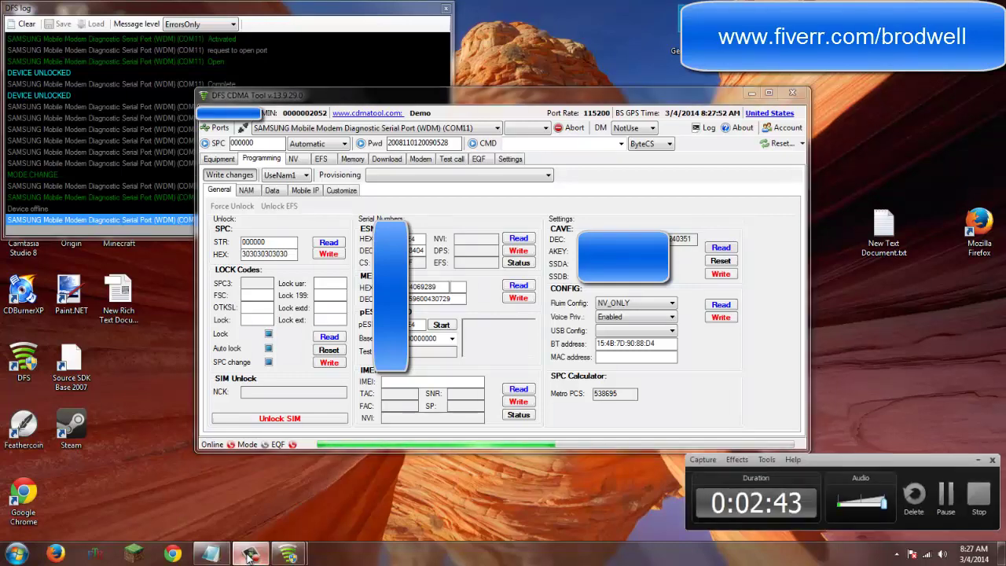
pyautogui.click(250, 555)
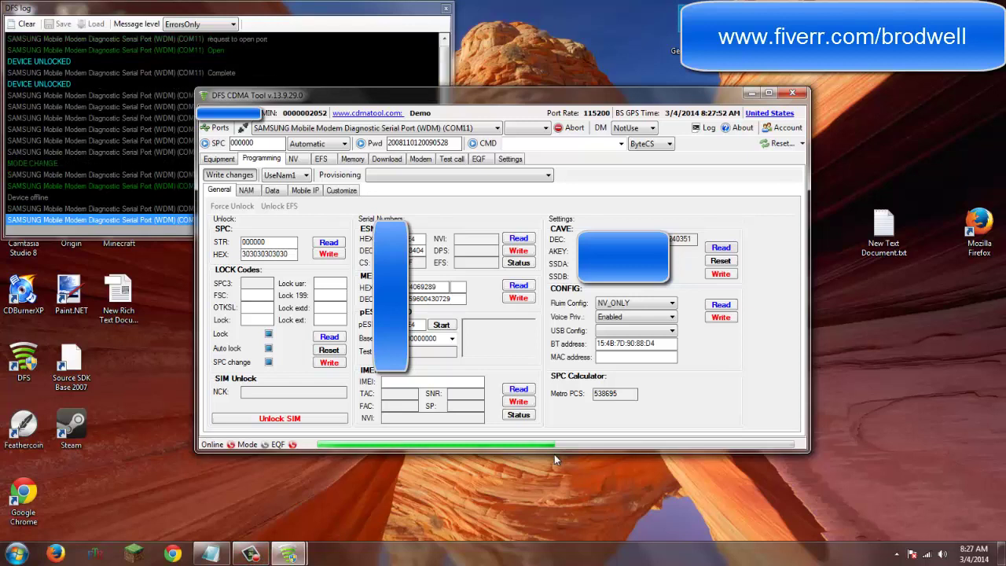
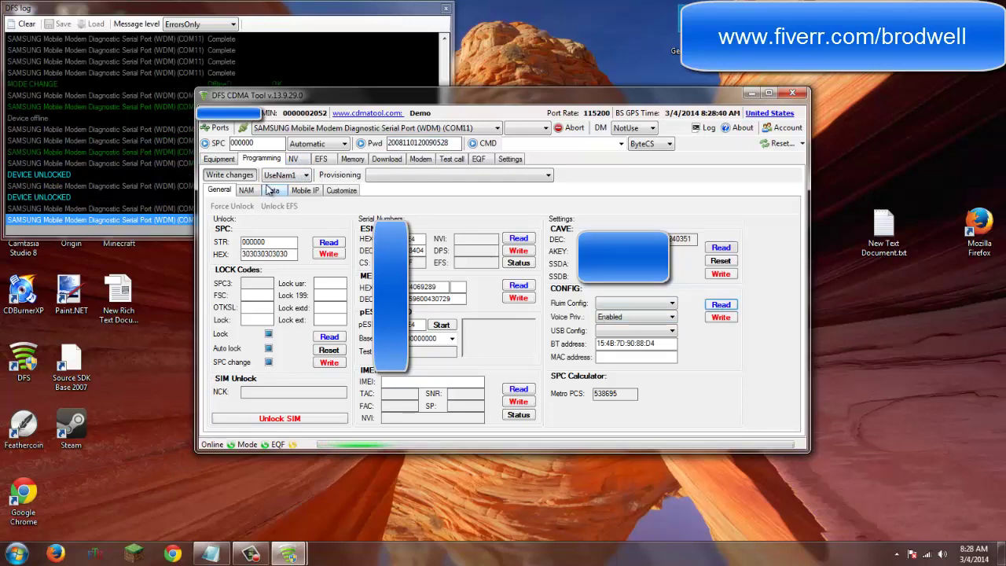
# Step: On the NAM page, edit the first Home SID, changing it from 2004 to 84
pyautogui.click(246, 191)
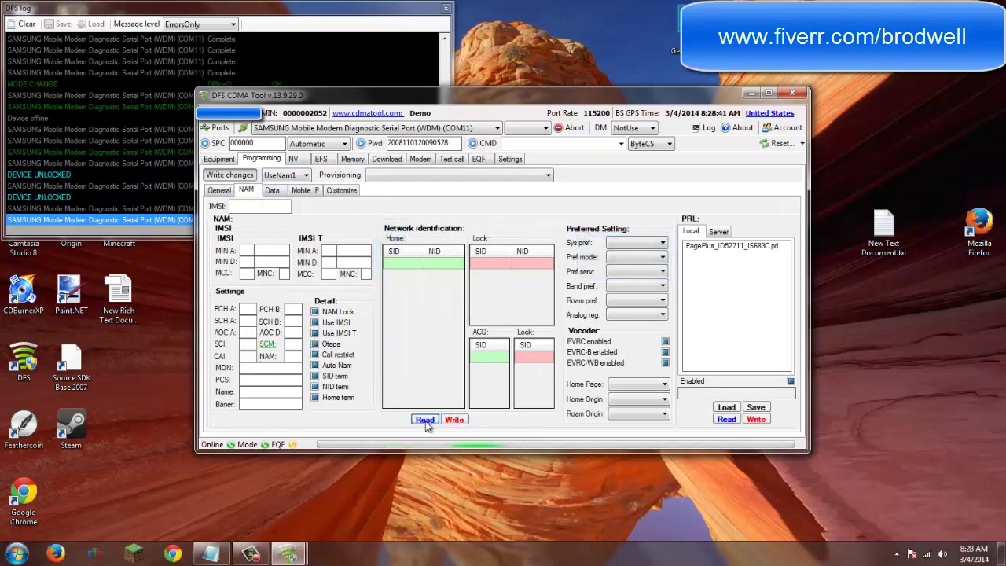
pyautogui.click(408, 268)
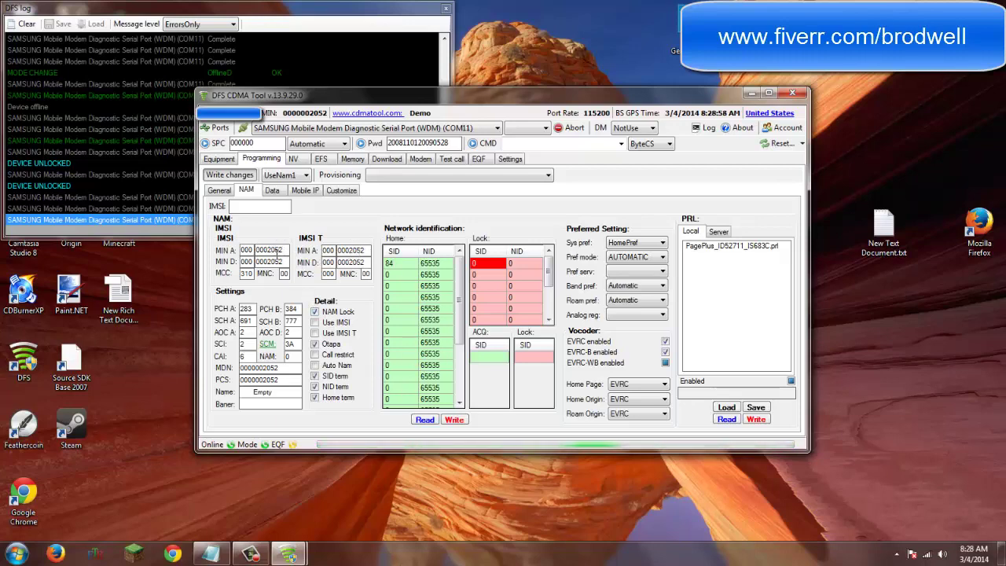
# Step: Clear the old IMSI MIN A and MIN D numbers
pyautogui.doubleClick(281, 250)
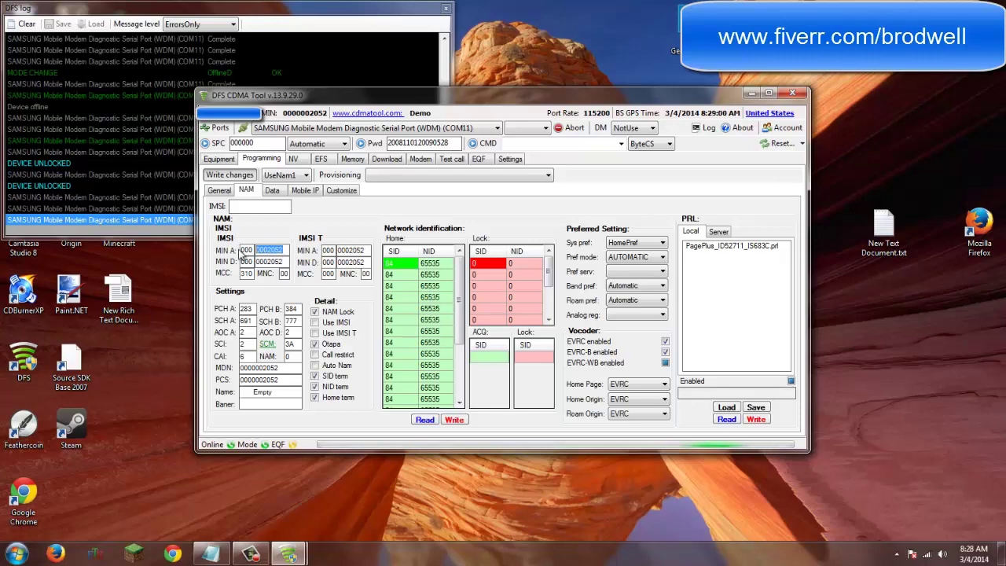
pyautogui.press('BackSpace')
pyautogui.press('BackSpace')
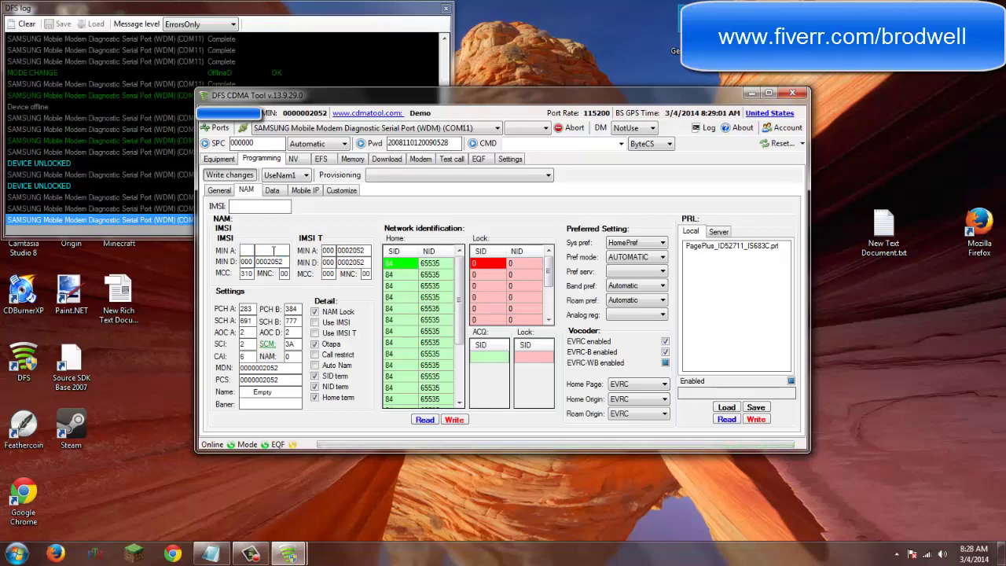
pyautogui.press('Tab')
pyautogui.press('Tab')
pyautogui.press('Tab')
pyautogui.press('BackSpace')
pyautogui.hotkey('shift', 'Tab')
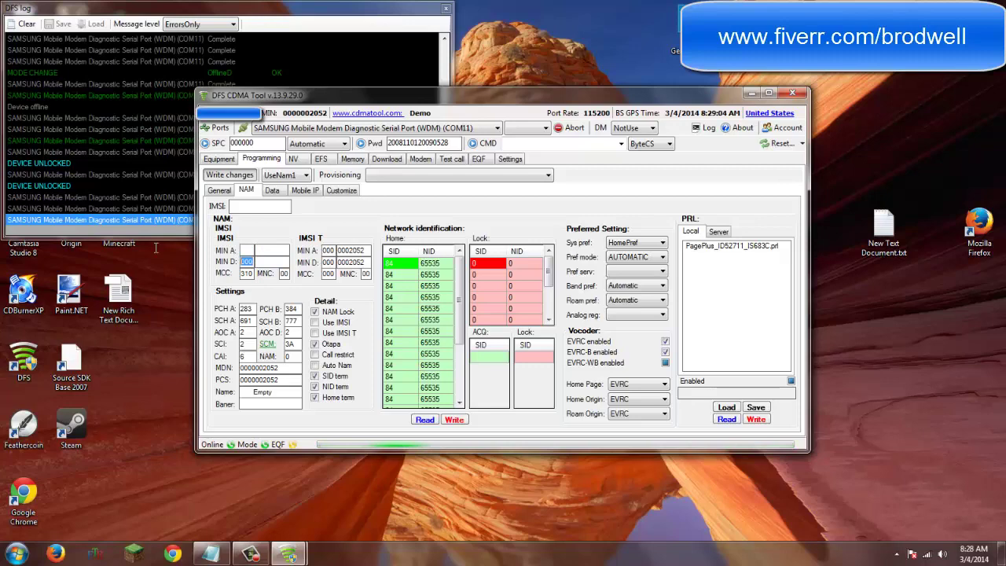
pyautogui.click(248, 251)
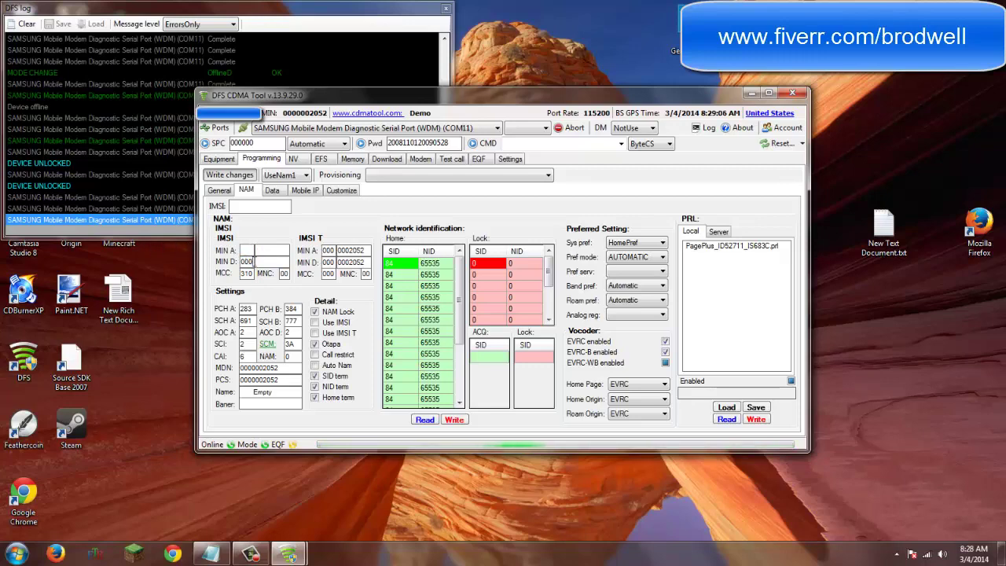
# Step: Delete the MIN D prefix 000 and refill the MIN fields with zeros (000 00000)
pyautogui.doubleClick(247, 261)
pyautogui.press('BackSpace')
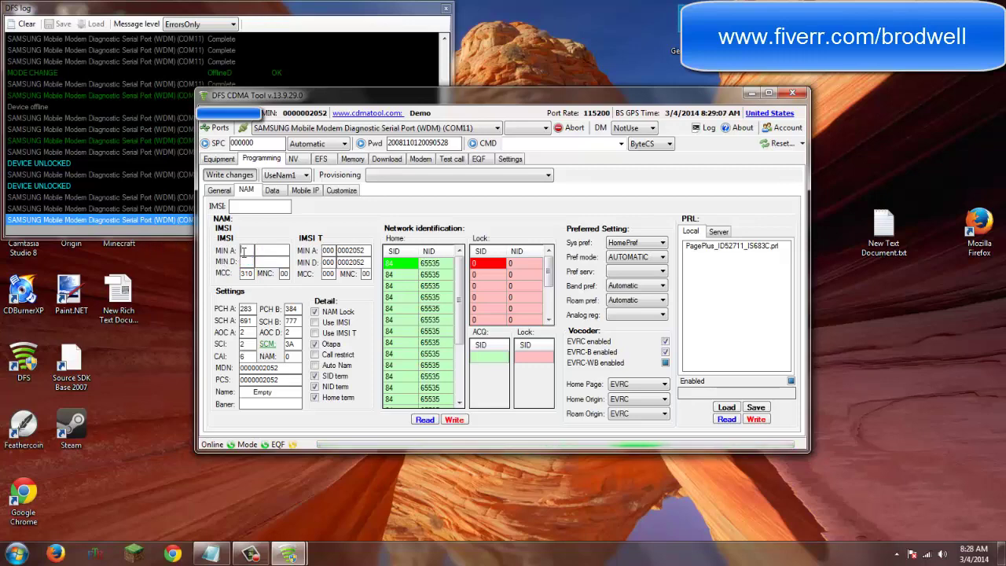
pyautogui.write('000 ')
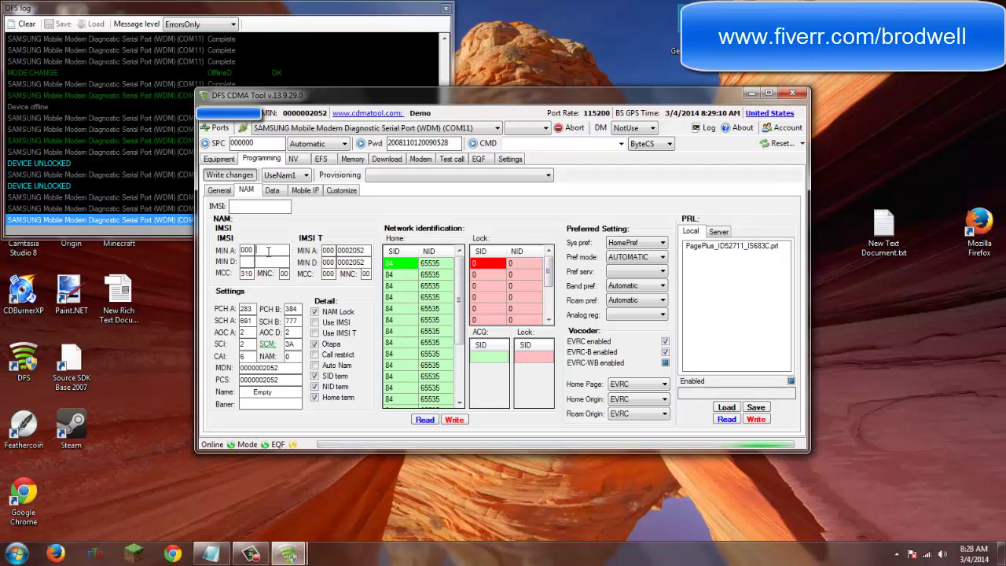
pyautogui.write('0000000')
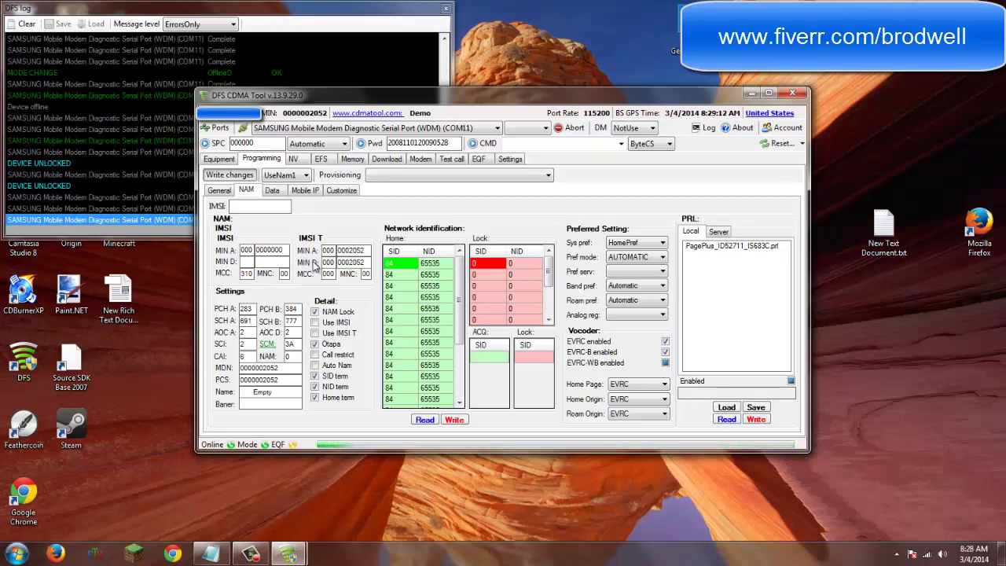
pyautogui.click(285, 264)
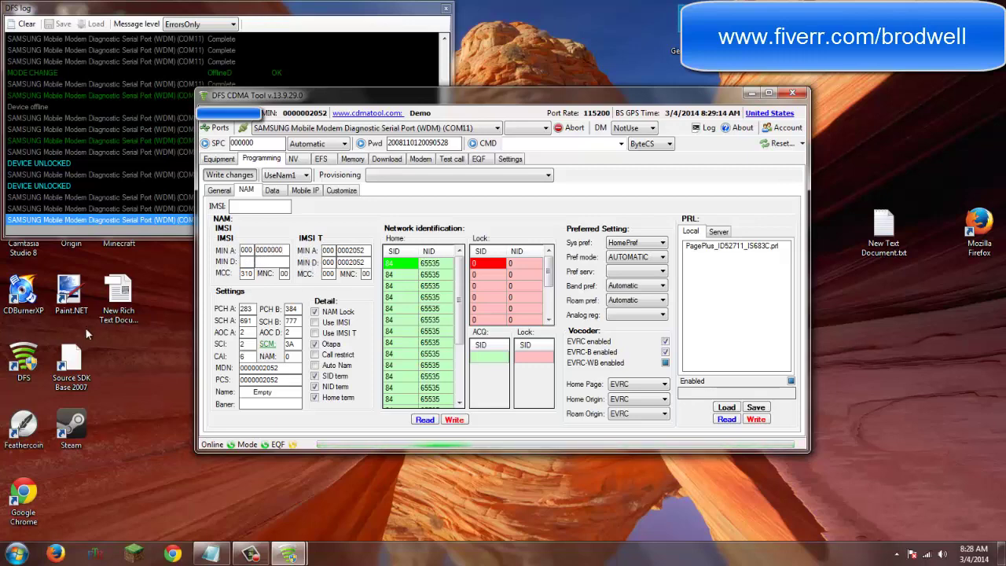
pyautogui.moveTo(290, 365); pyautogui.dragTo(239, 380)
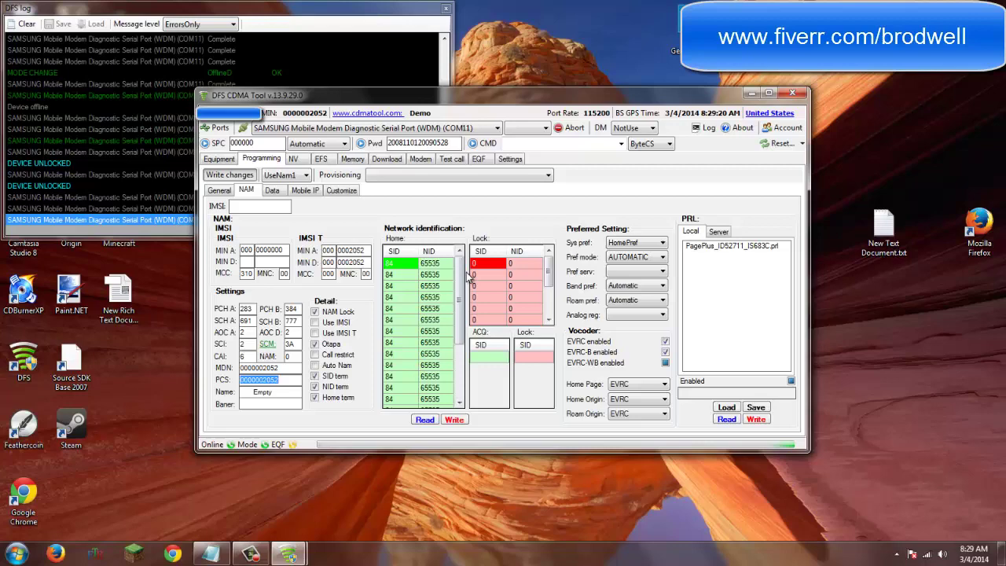
# Step: Keep the preferred mode on AUTOMATIC and the system preference at HomePref
pyautogui.click(642, 259)
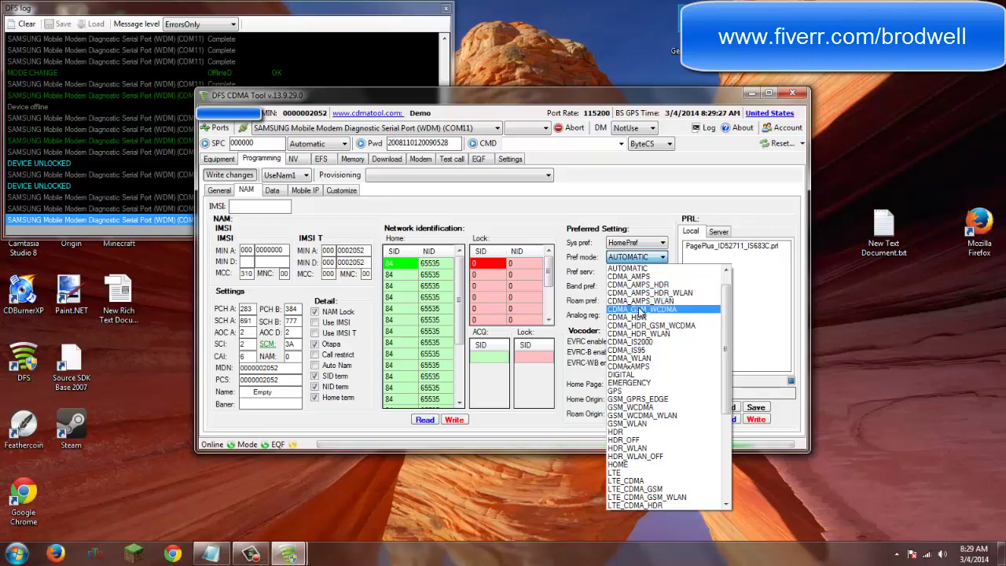
pyautogui.click(629, 268)
pyautogui.click(659, 243)
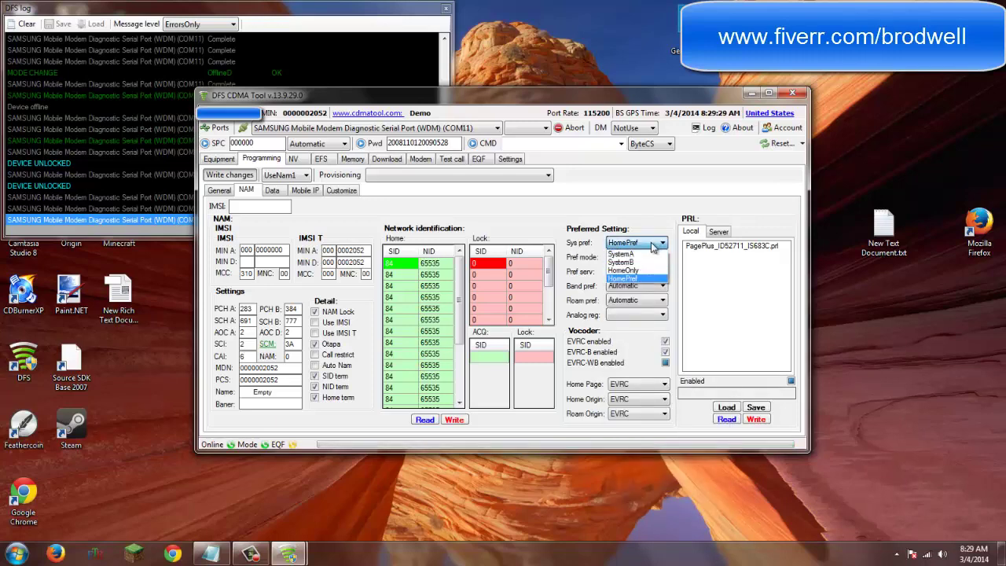
pyautogui.click(659, 242)
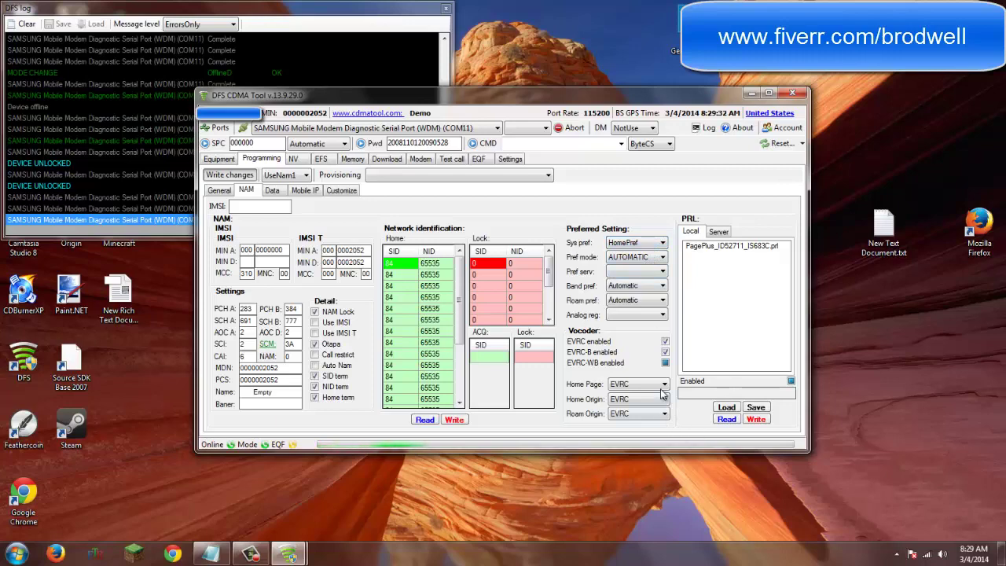
# Step: Load PagePlus_ID52711_IS683C.prl from disk and select the same PRL in the server list
pyautogui.click(725, 409)
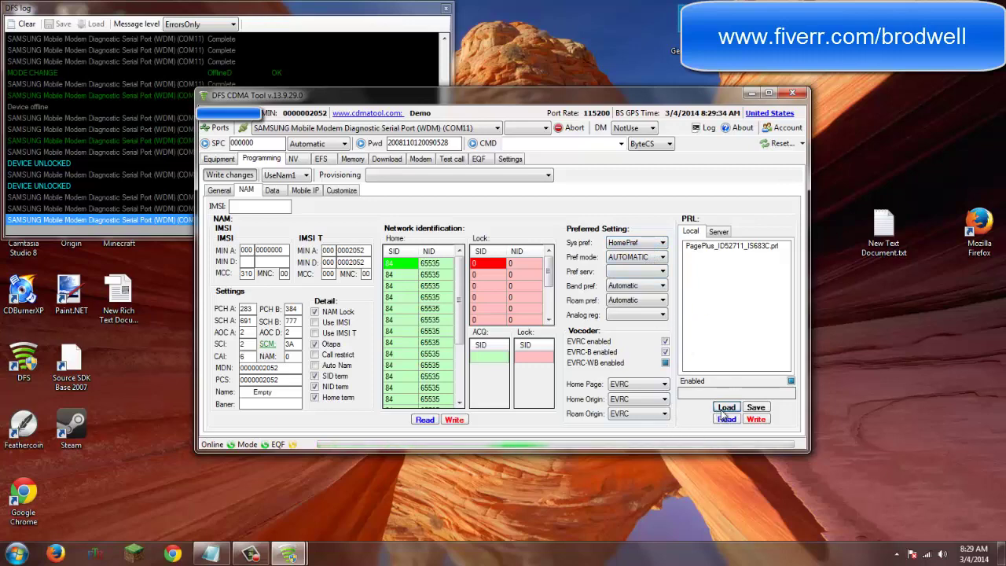
pyautogui.click(348, 191)
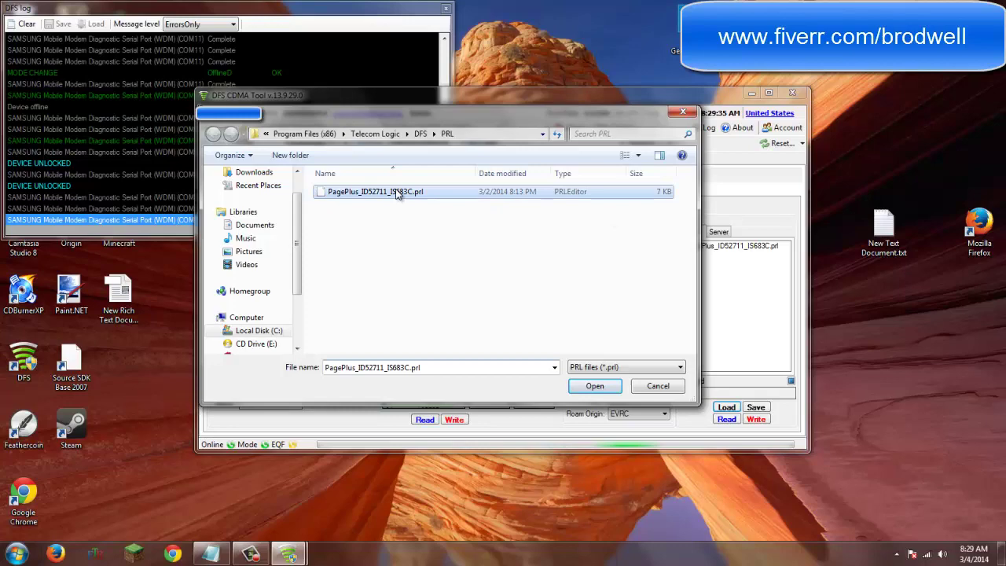
pyautogui.press('Return')
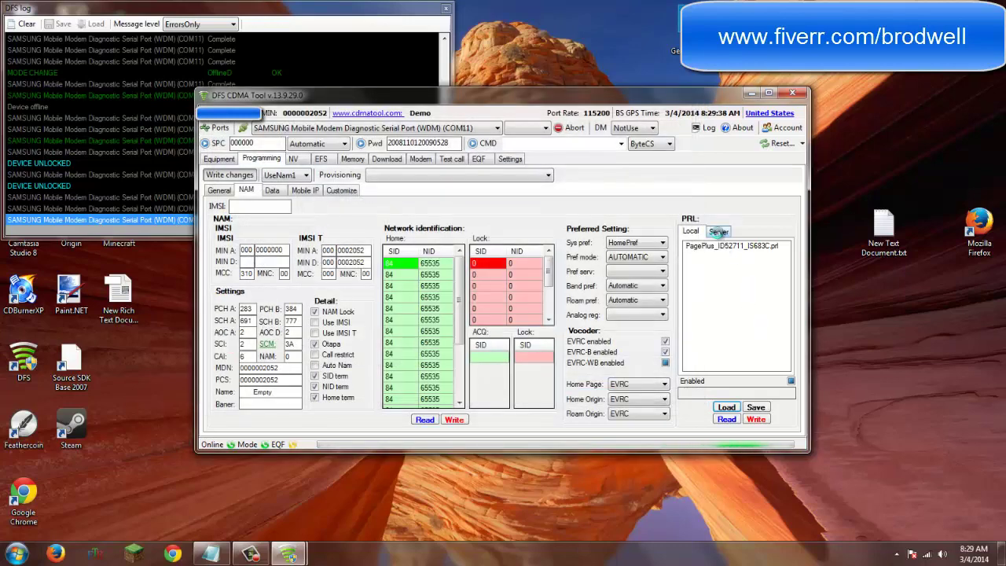
pyautogui.click(718, 231)
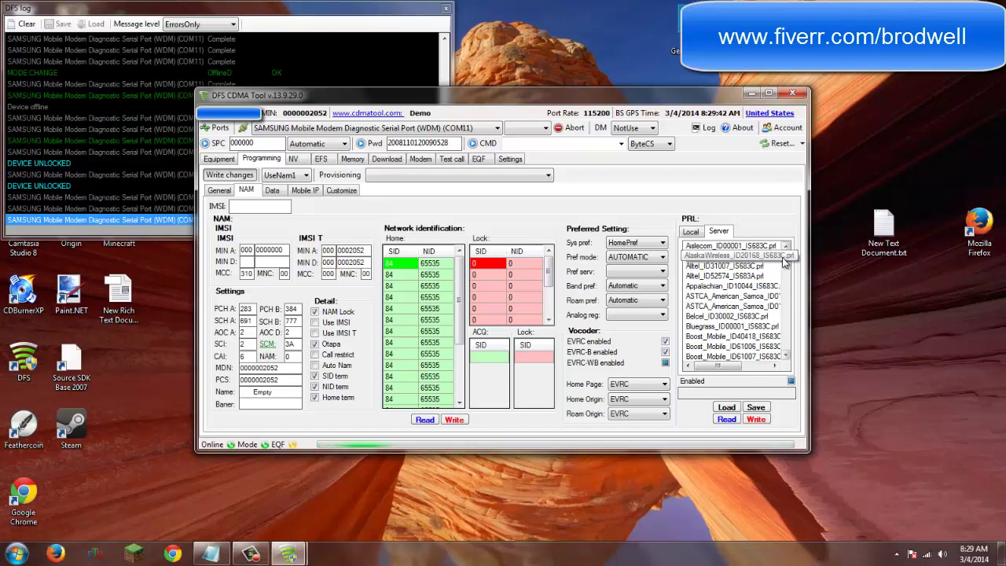
pyautogui.moveTo(786, 262); pyautogui.dragTo(787, 315)
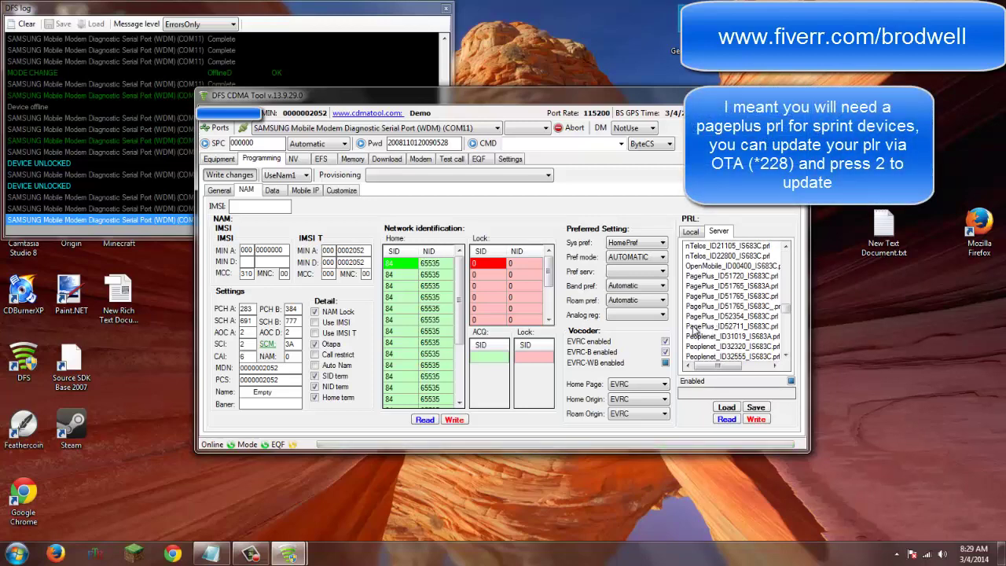
pyautogui.click(695, 326)
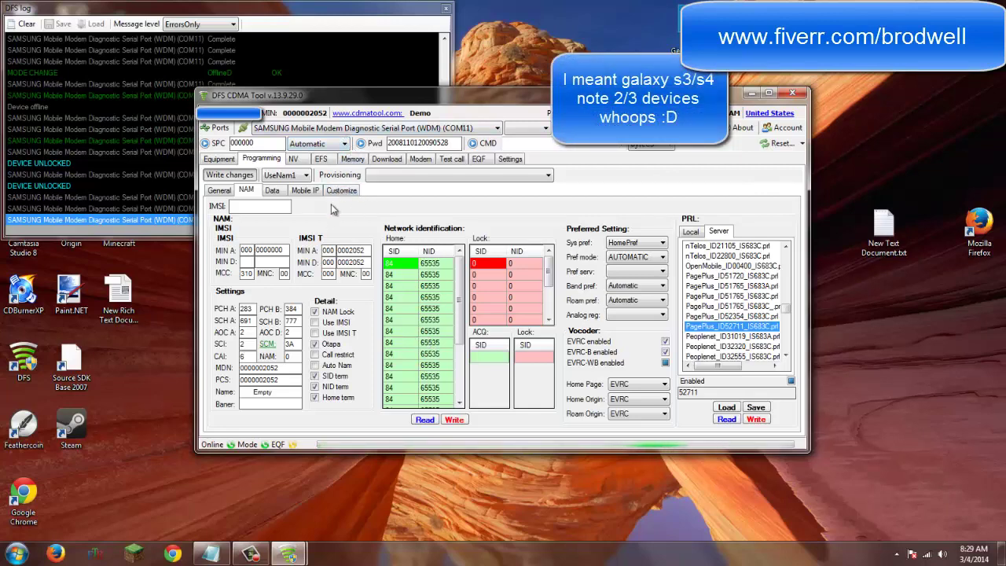
# Step: Read NAM 2, then NAM 1, from the phone, leaving UseNam1 active with SID 2004
pyautogui.click(306, 175)
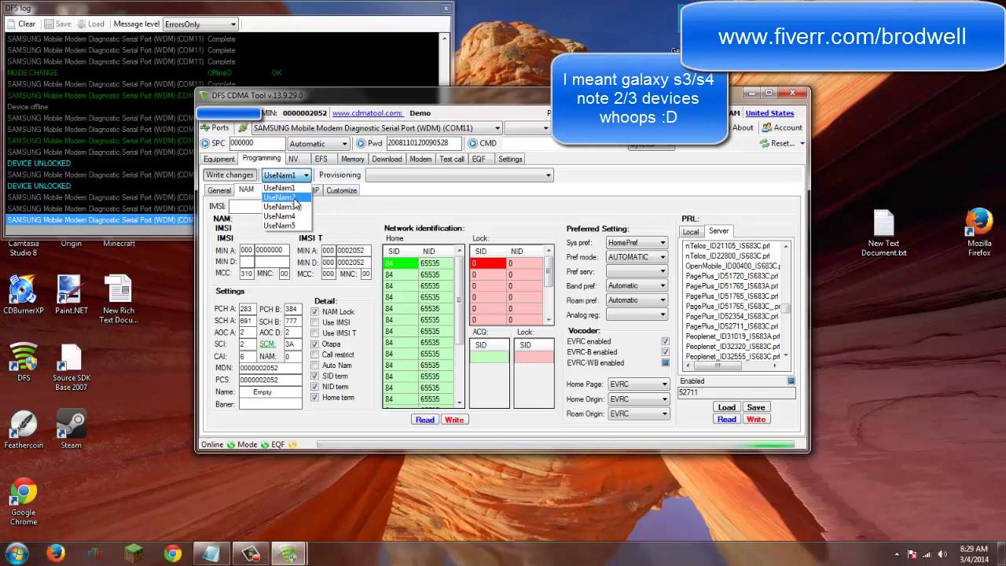
pyautogui.click(296, 198)
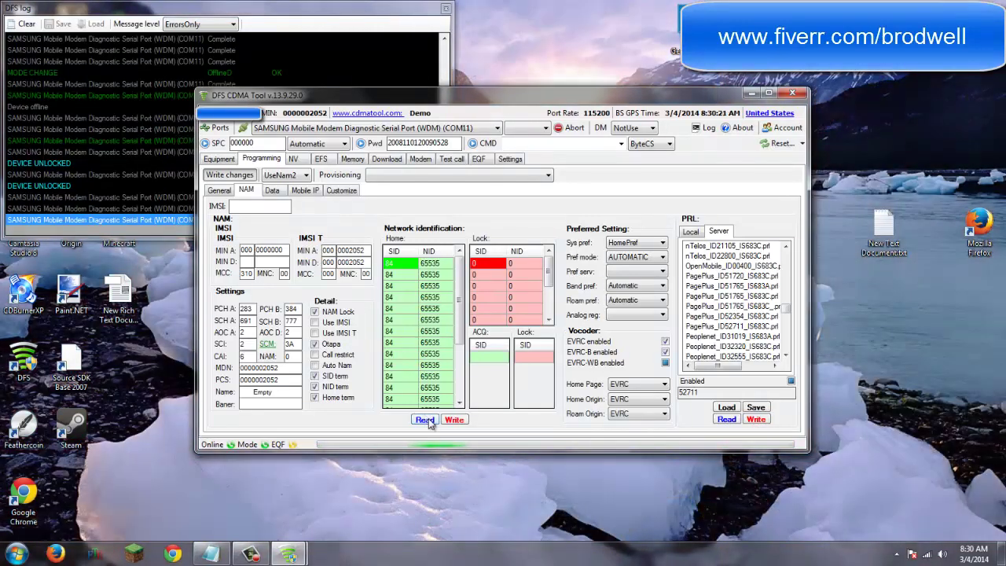
pyautogui.click(425, 419)
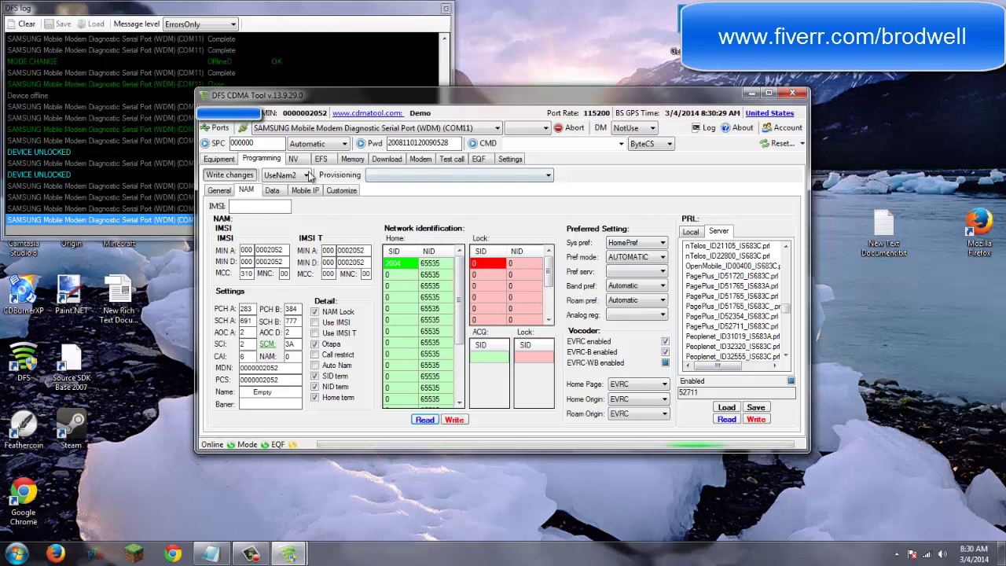
pyautogui.click(307, 176)
pyautogui.click(280, 190)
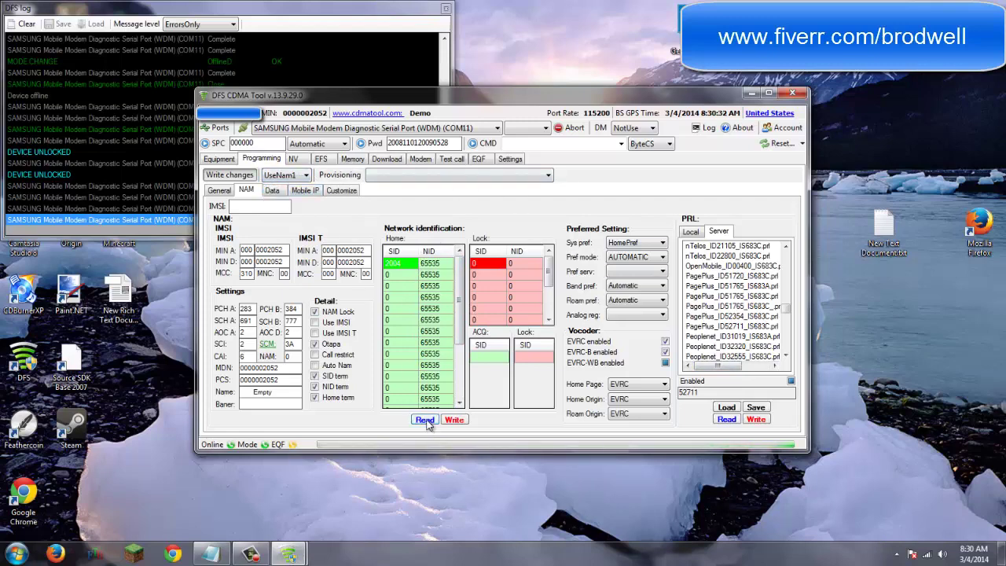
pyautogui.click(425, 421)
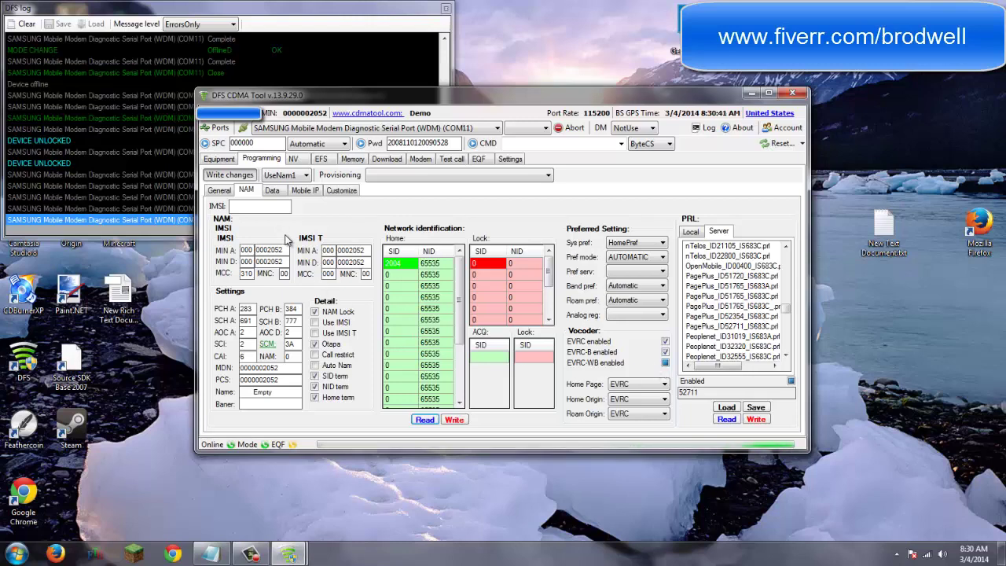
# Step: Read the data settings, keeping EVDO_RevA release 0 config and hybrid preferred mode Enabled
pyautogui.click(271, 191)
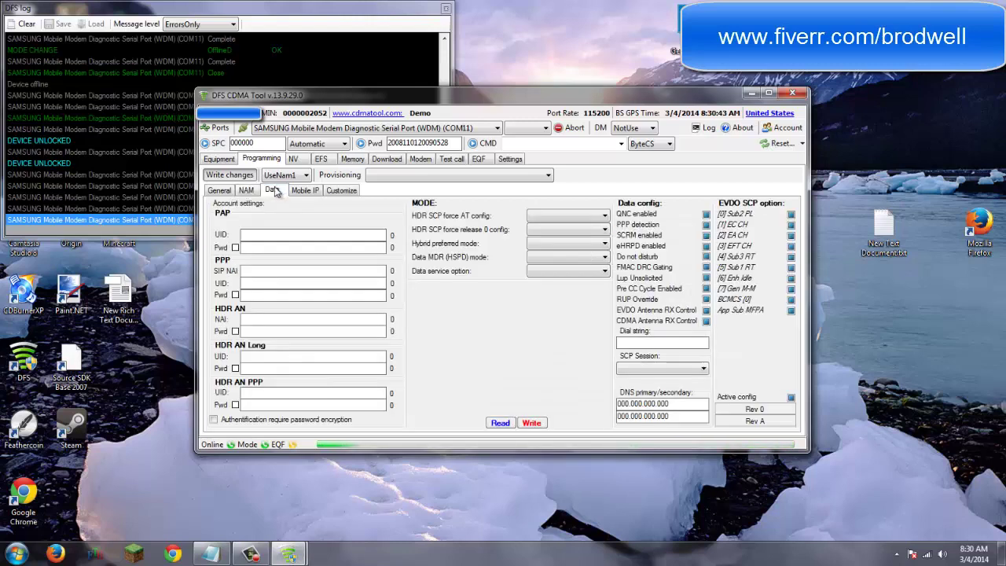
pyautogui.click(501, 423)
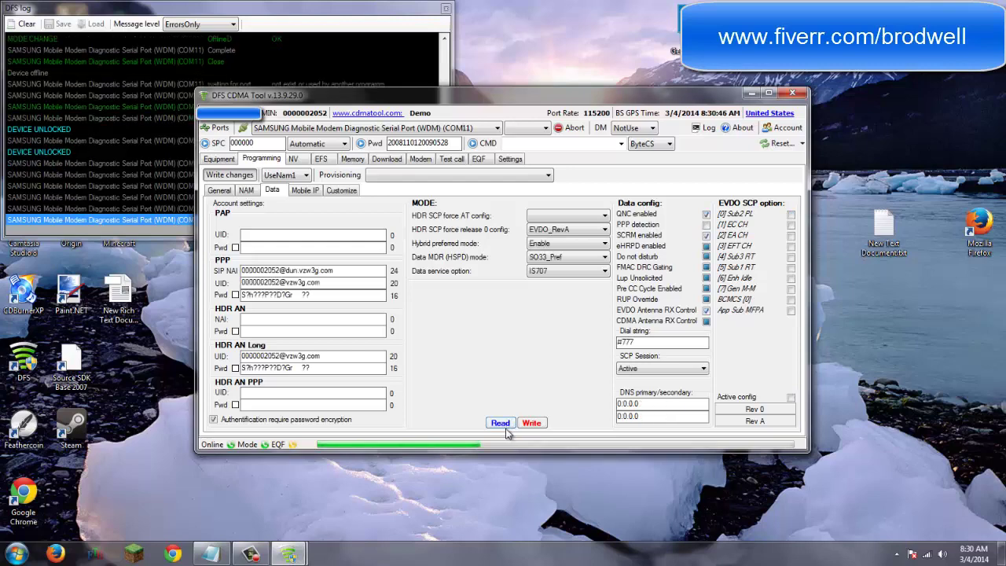
pyautogui.click(566, 229)
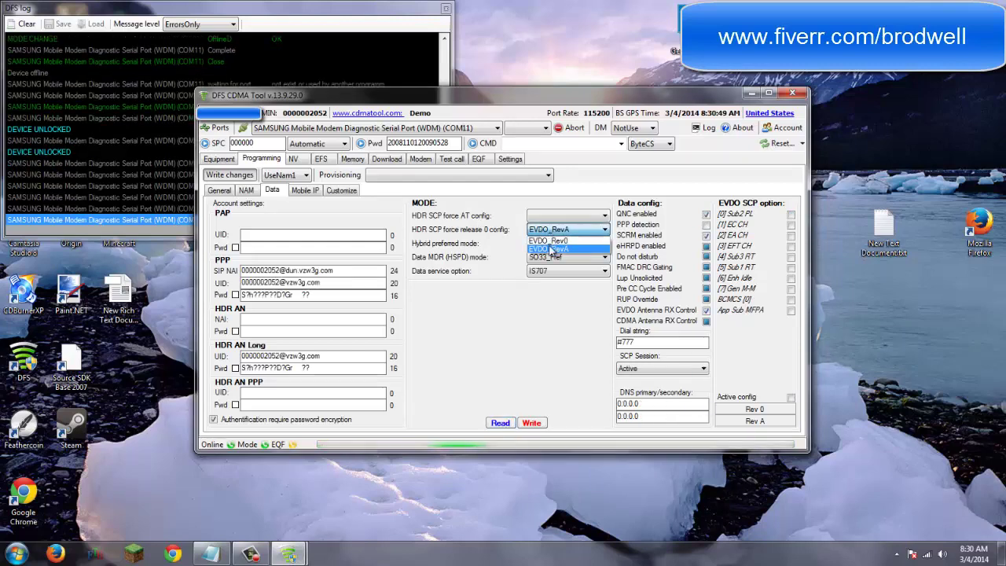
pyautogui.click(554, 248)
pyautogui.click(554, 243)
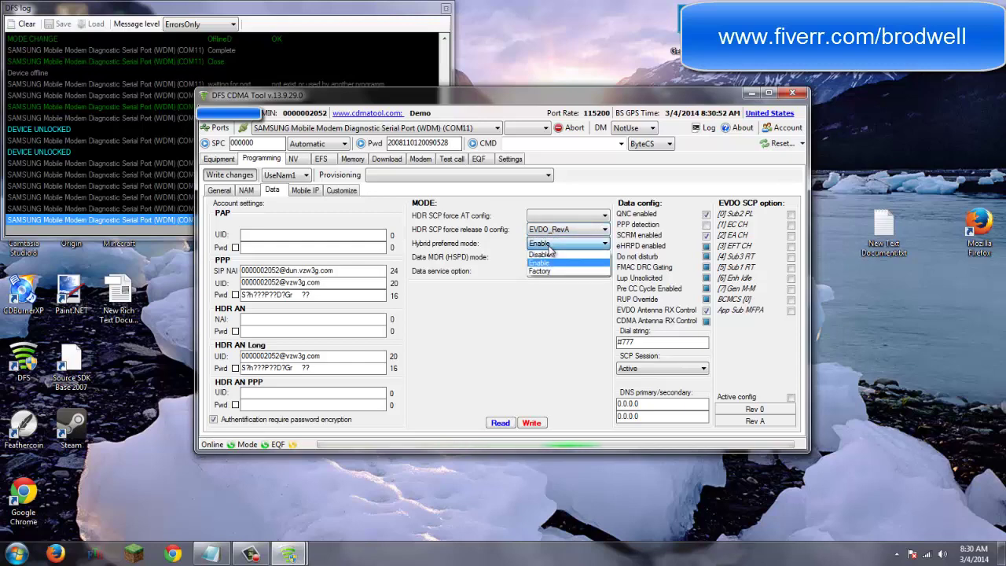
pyautogui.click(550, 250)
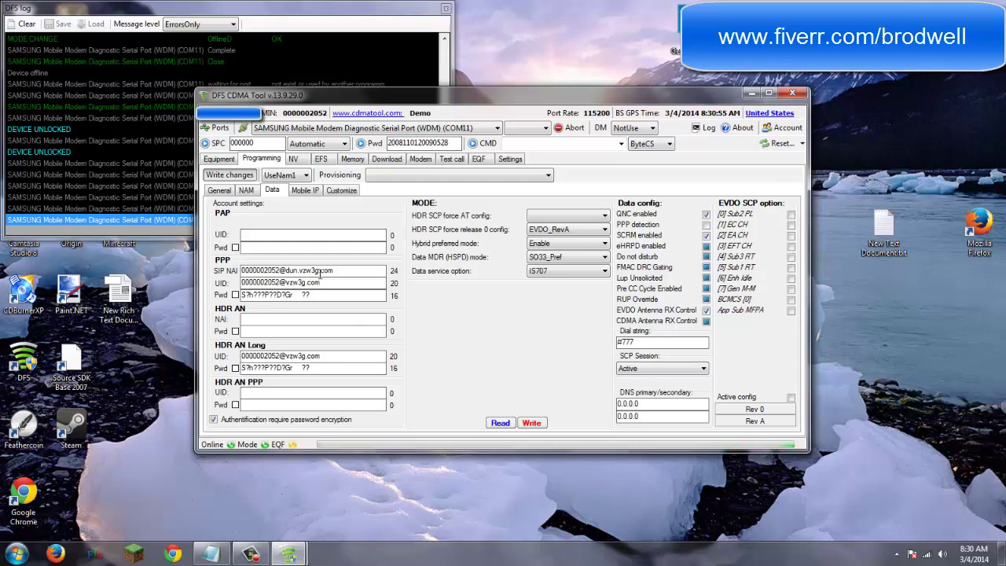
pyautogui.moveTo(282, 270); pyautogui.dragTo(174, 253)
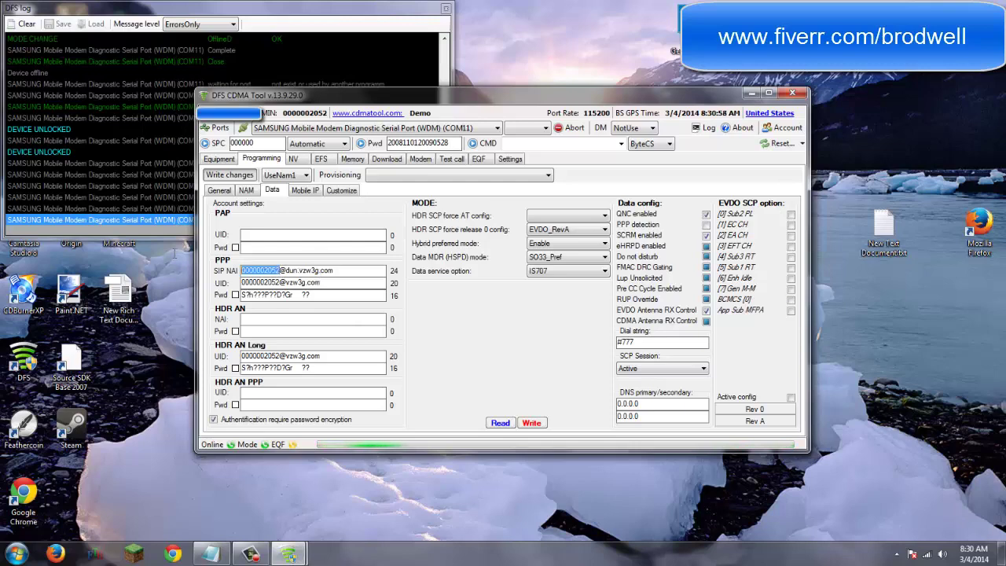
pyautogui.moveTo(279, 282); pyautogui.dragTo(241, 282)
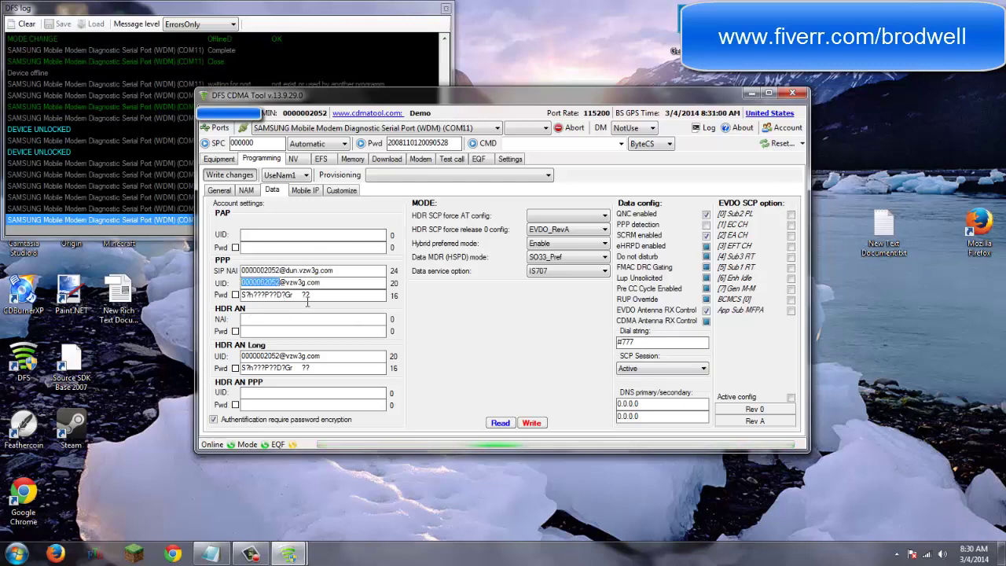
pyautogui.moveTo(311, 295); pyautogui.dragTo(241, 295)
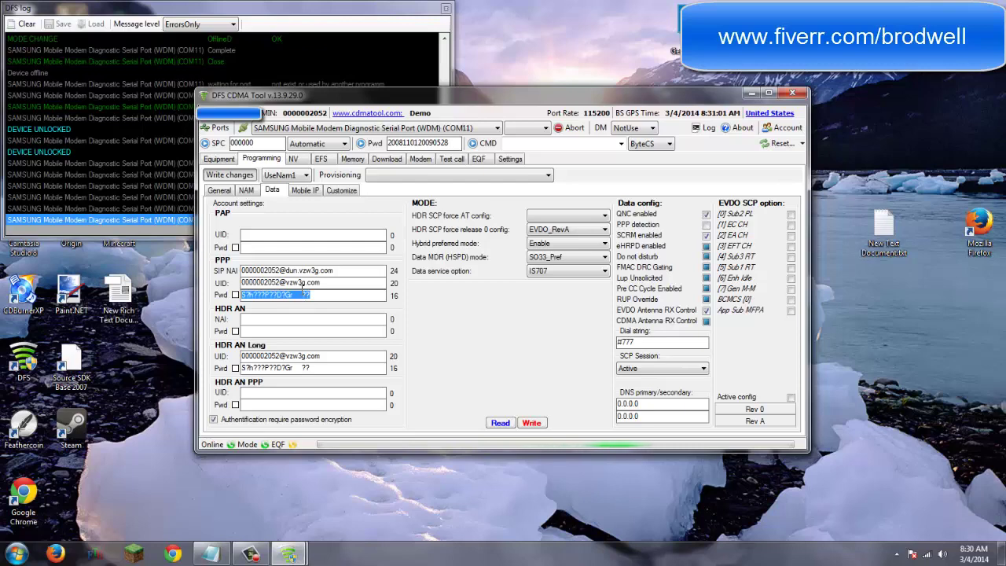
pyautogui.press('Delete')
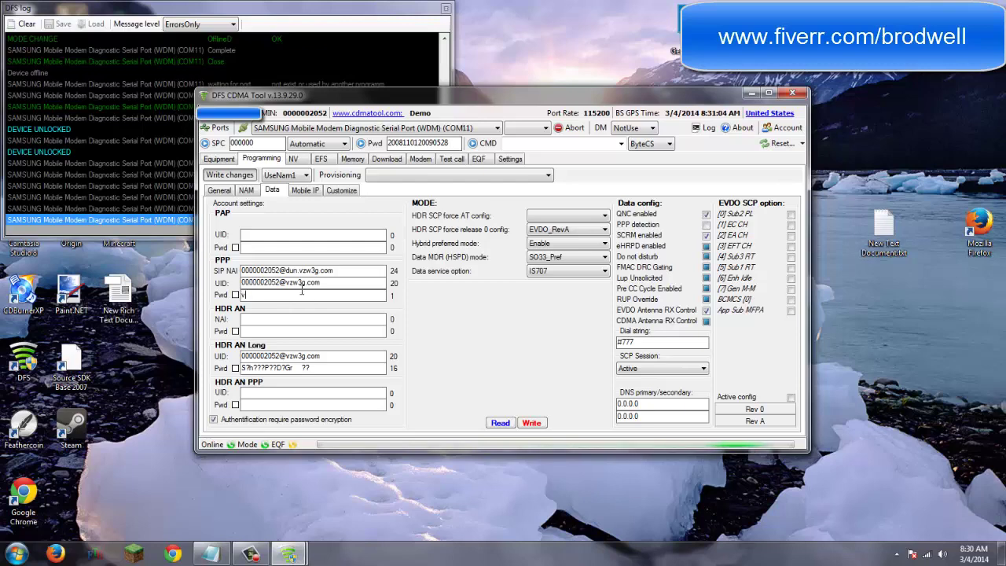
pyautogui.write('vzw')
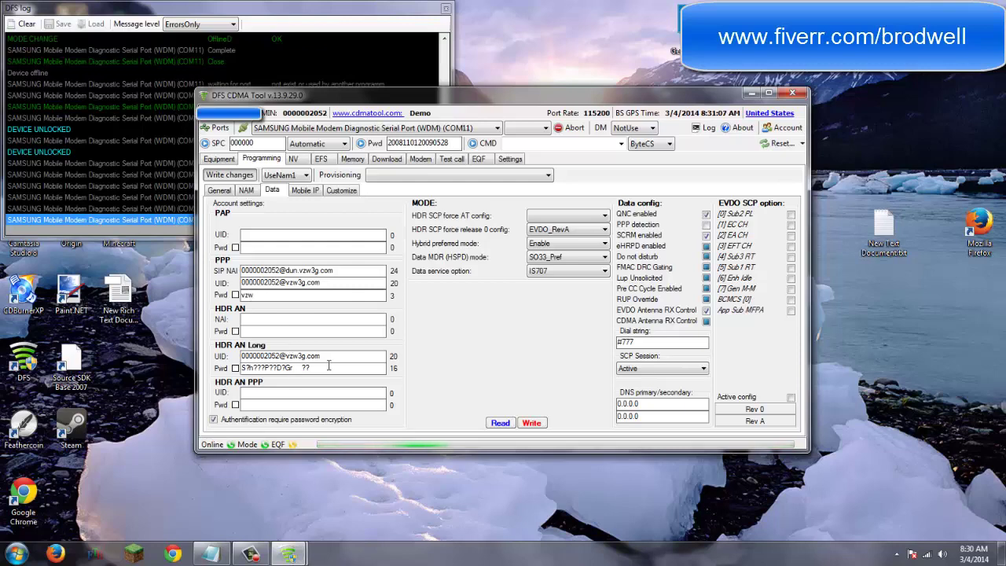
pyautogui.moveTo(328, 366); pyautogui.dragTo(123, 362)
pyautogui.moveTo(280, 357); pyautogui.dragTo(240, 356)
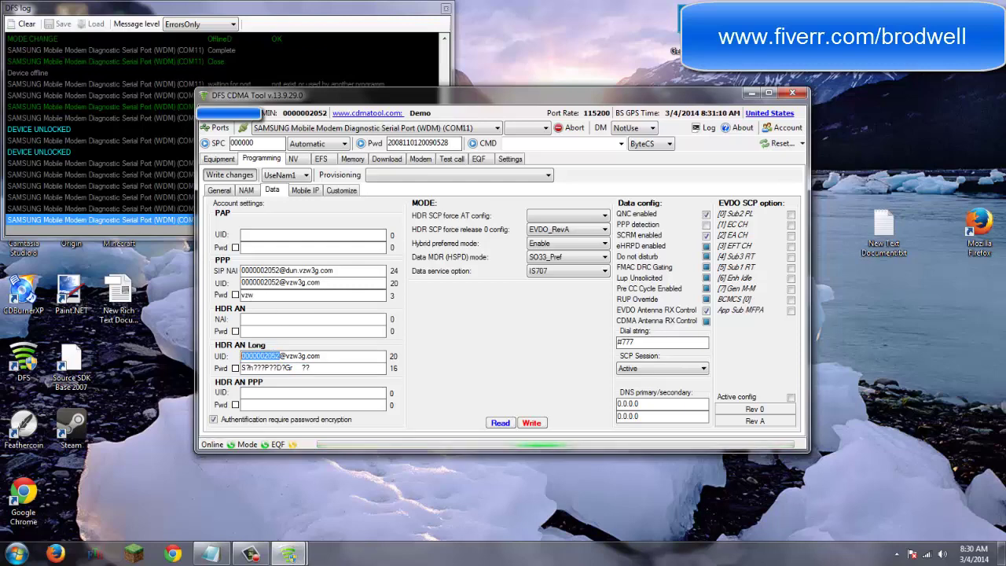
pyautogui.click(33, 519)
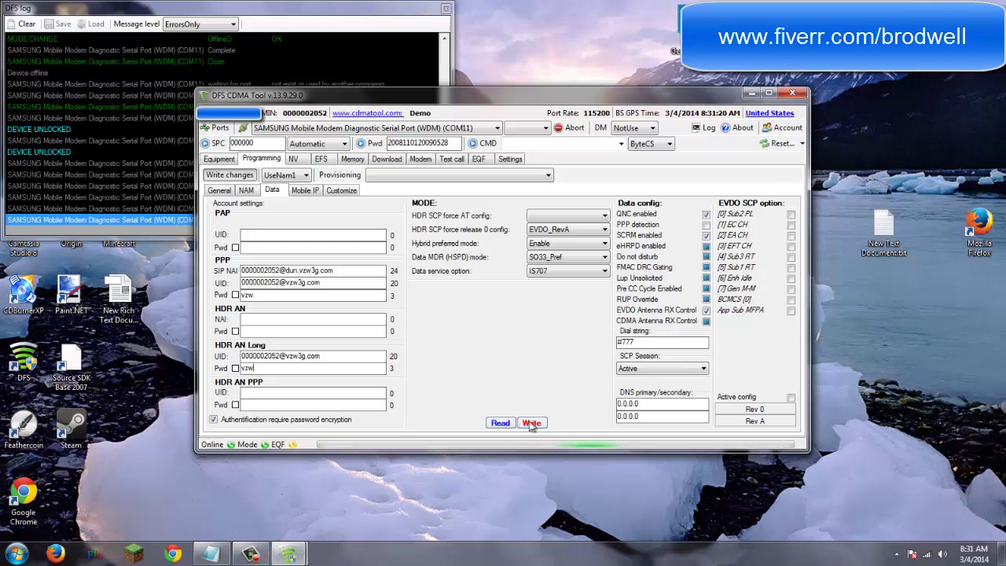
# Step: Check the phone's COM port in the Port Manager
pyautogui.click(305, 191)
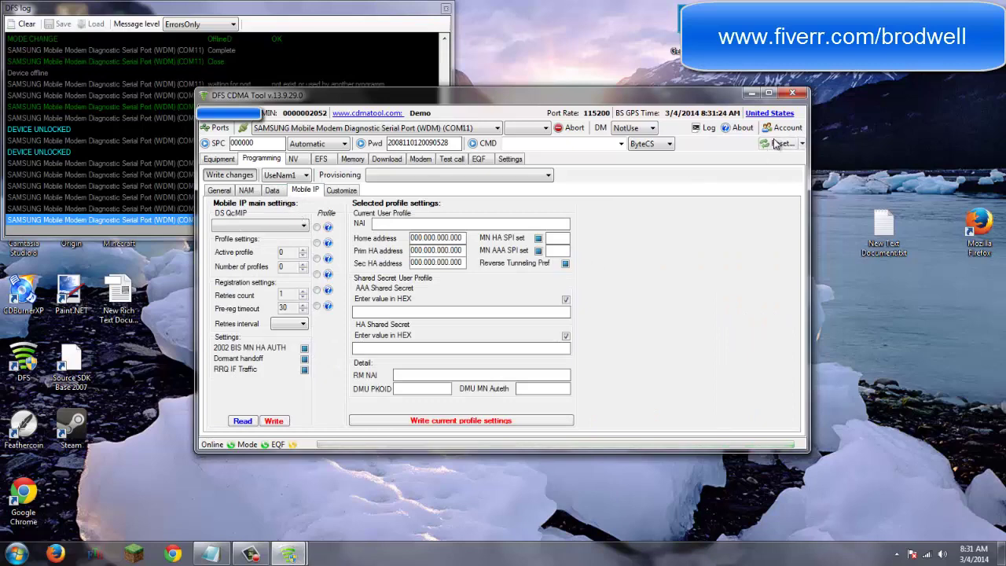
pyautogui.click(272, 191)
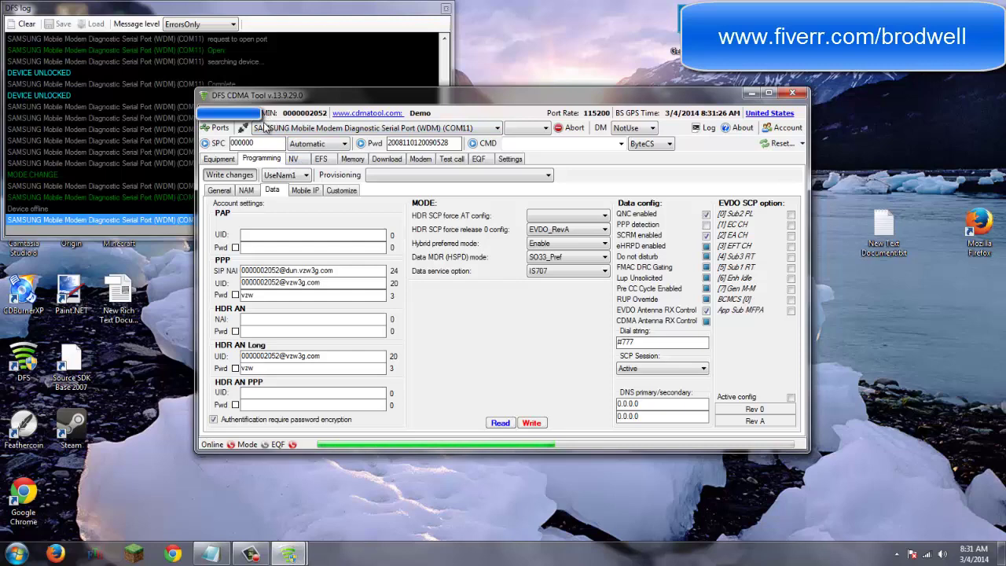
pyautogui.click(266, 126)
pyautogui.click(219, 132)
pyautogui.click(218, 130)
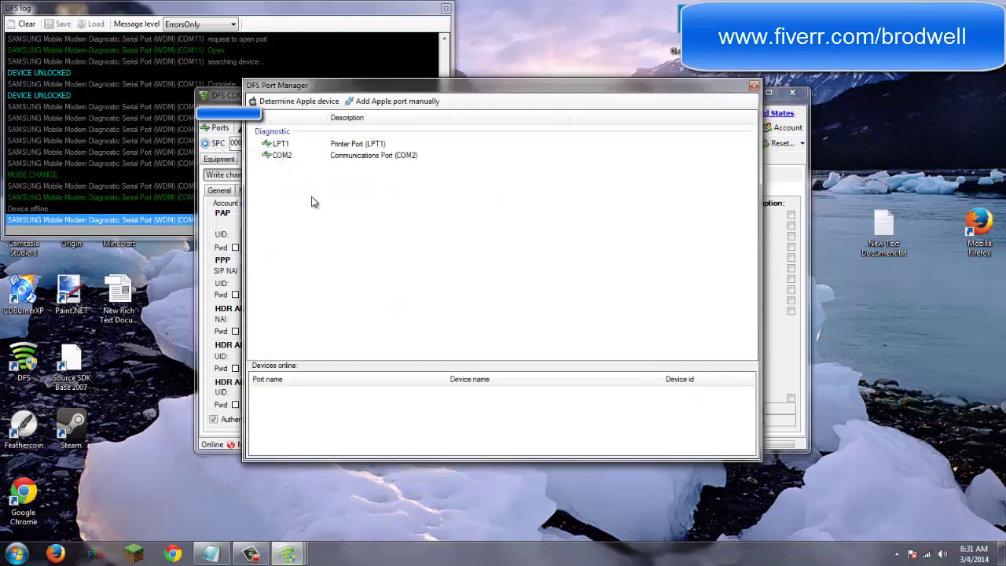
pyautogui.click(754, 87)
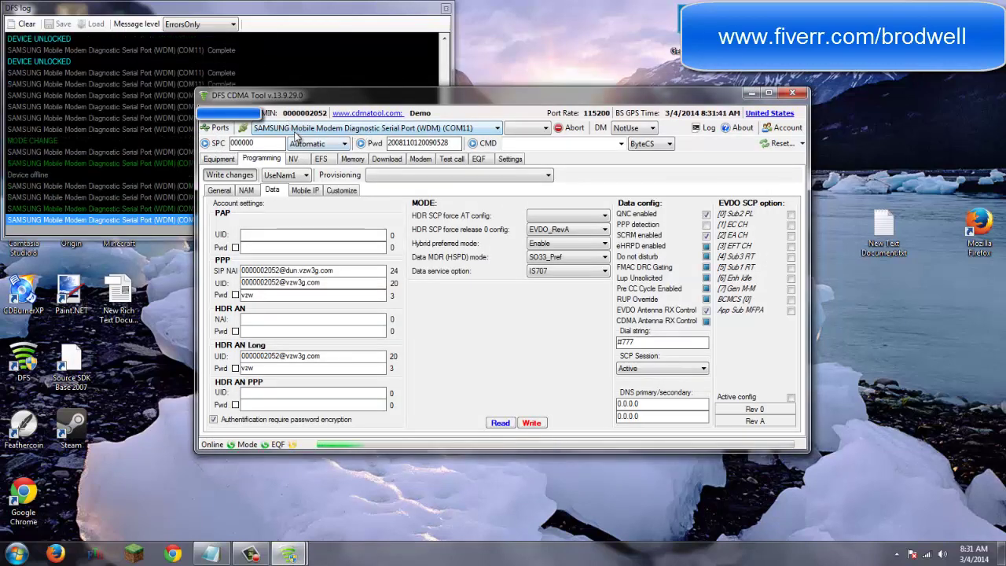
# Step: Resend the unlock password and SPC, then reread the data settings from the phone
pyautogui.click(124, 131)
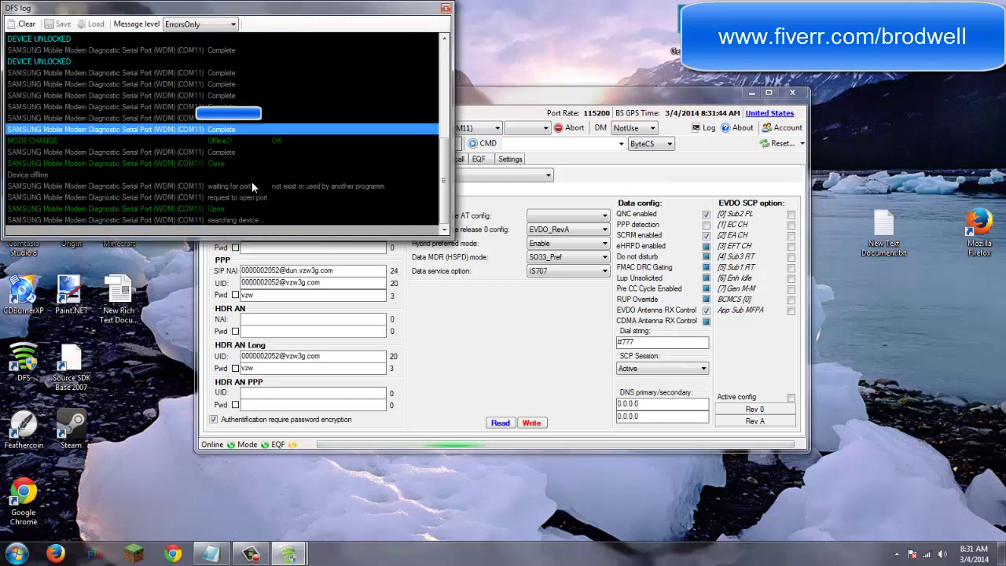
pyautogui.click(498, 356)
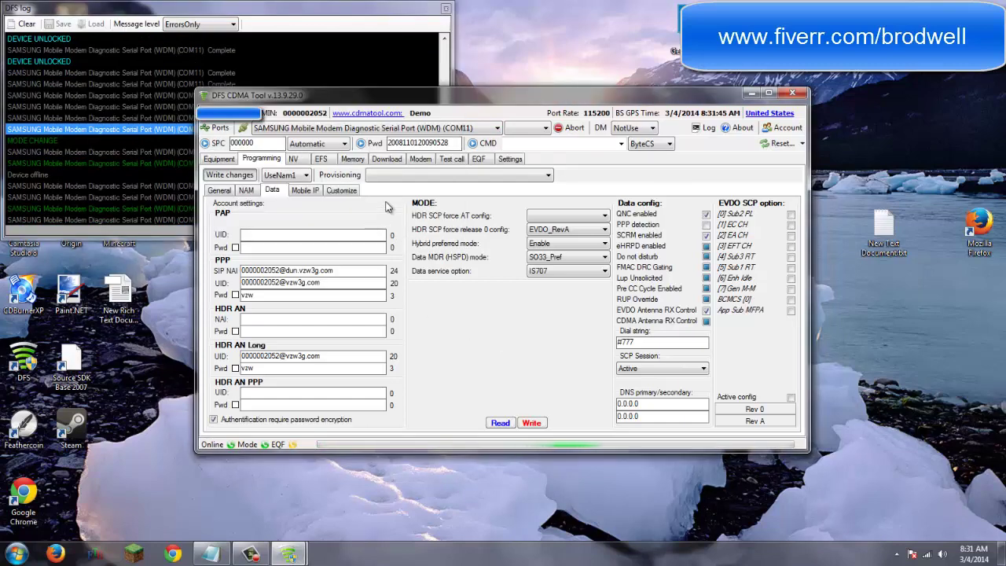
pyautogui.click(363, 144)
pyautogui.click(211, 144)
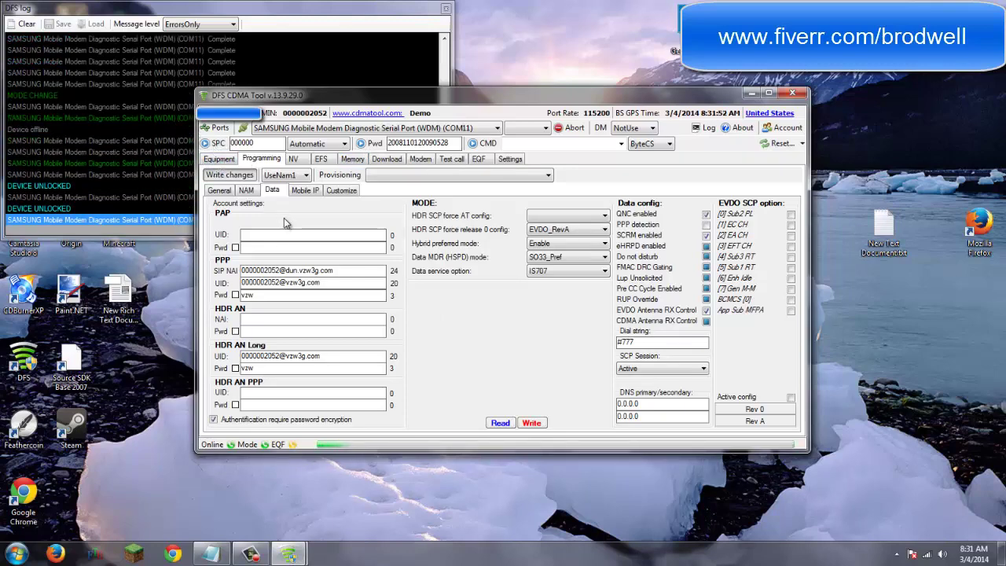
pyautogui.click(508, 421)
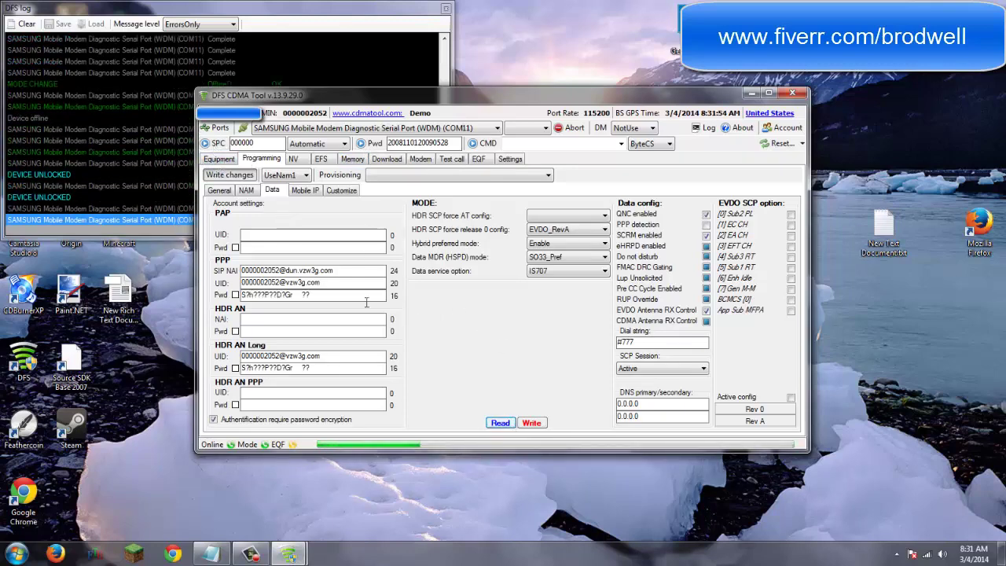
# Step: Read the PrefMobileIP profile and empty the AAA and HA shared secret fields
pyautogui.click(300, 191)
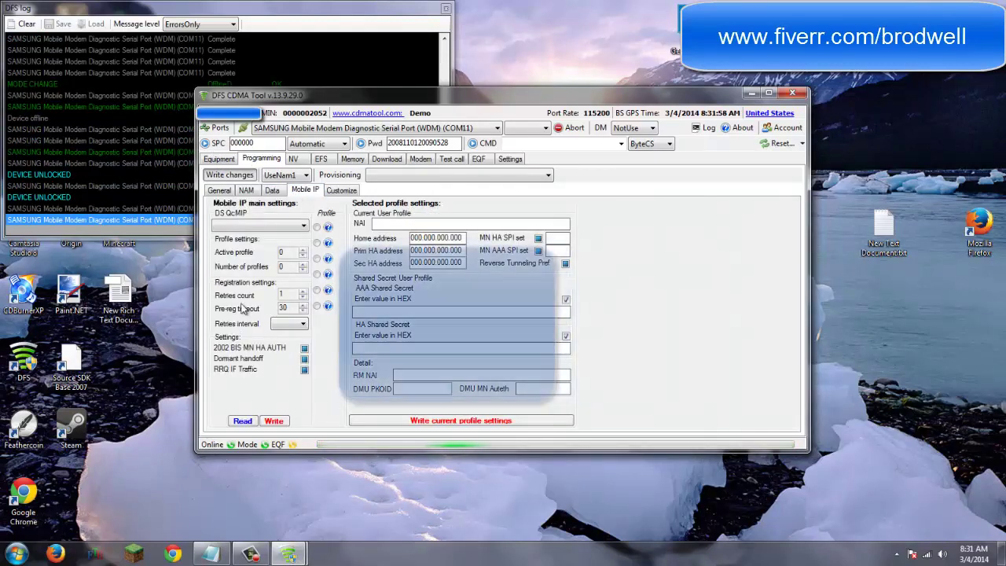
pyautogui.click(249, 426)
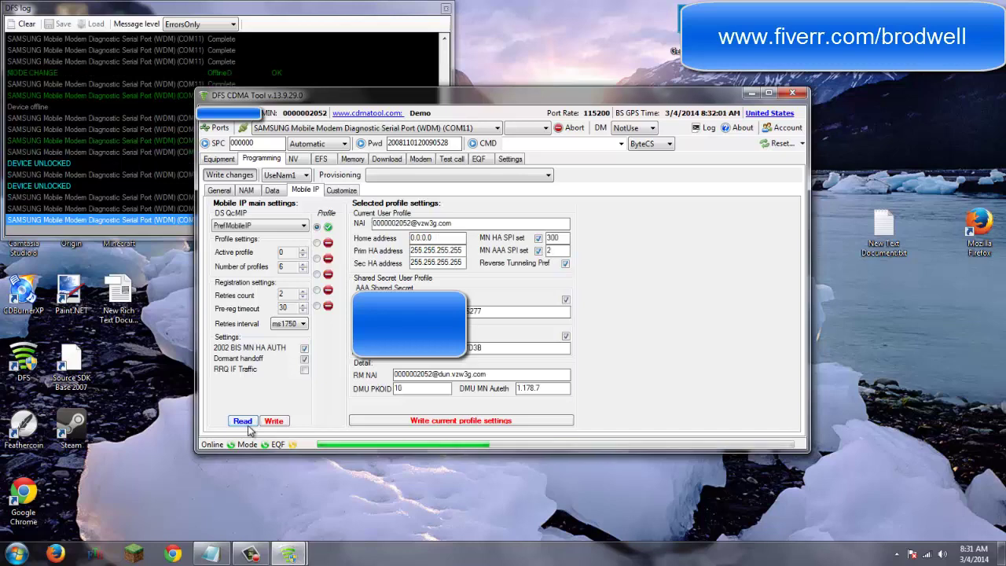
pyautogui.moveTo(409, 224); pyautogui.dragTo(371, 227)
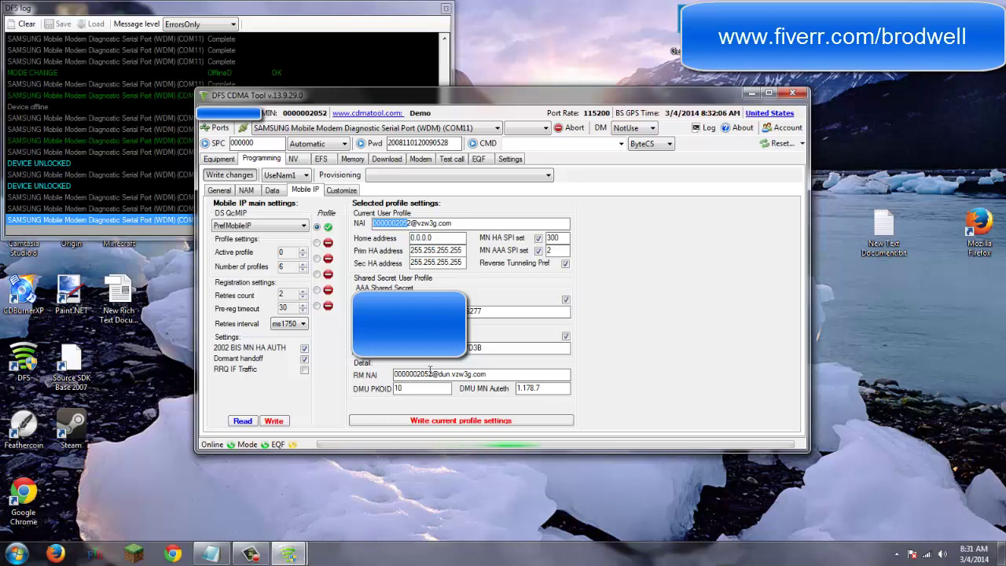
pyautogui.moveTo(431, 374); pyautogui.dragTo(393, 374)
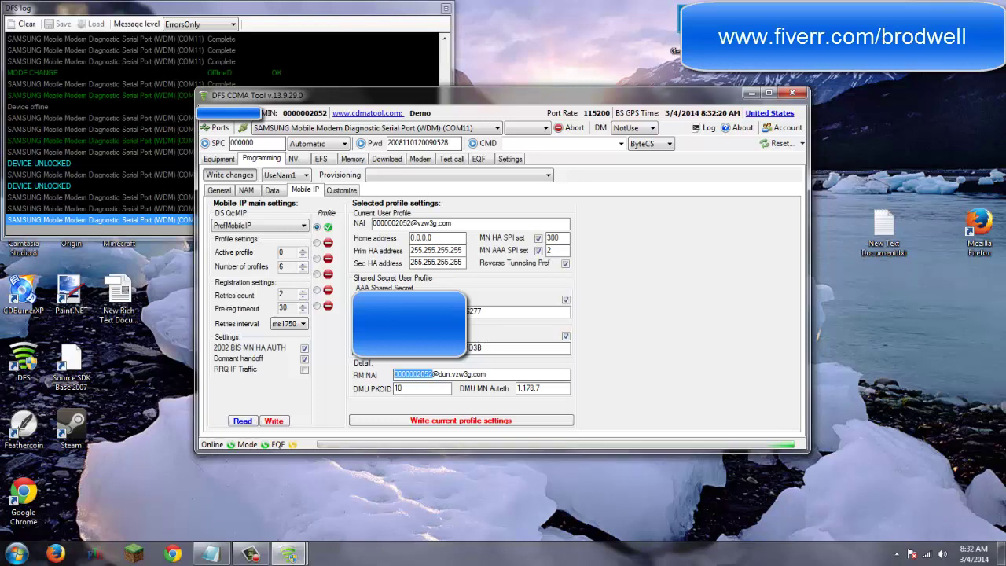
pyautogui.click(495, 313)
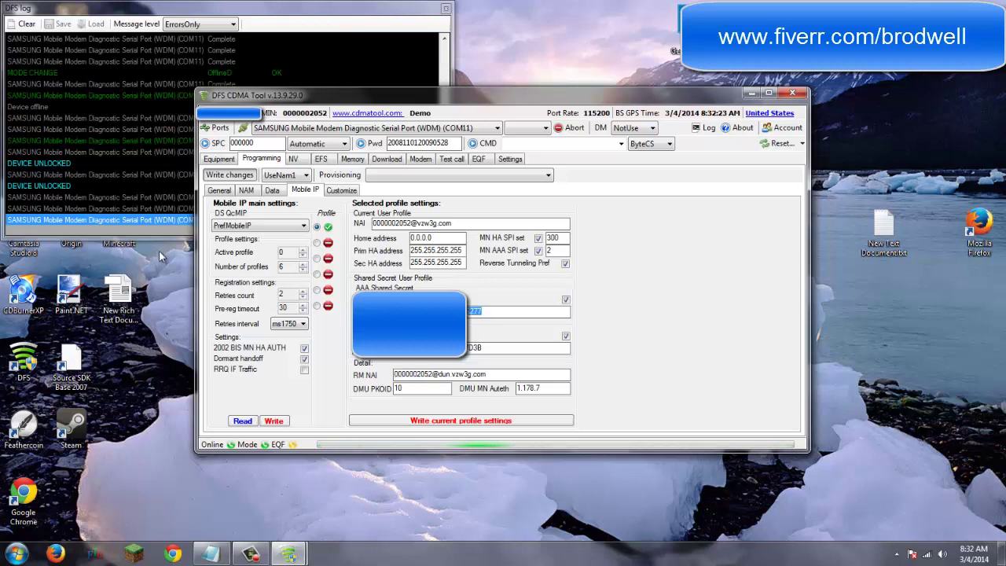
pyautogui.click(472, 348)
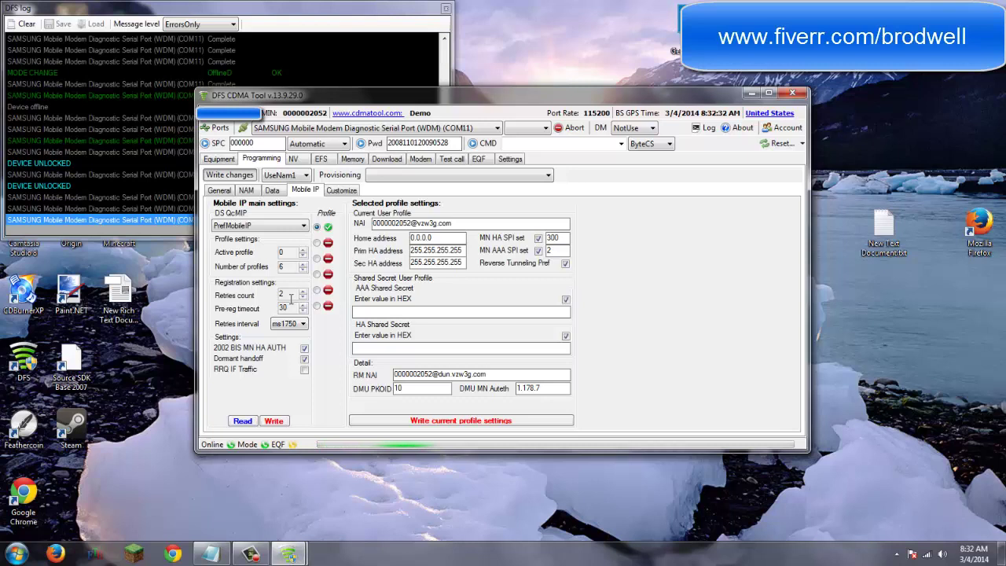
pyautogui.write('vzw')
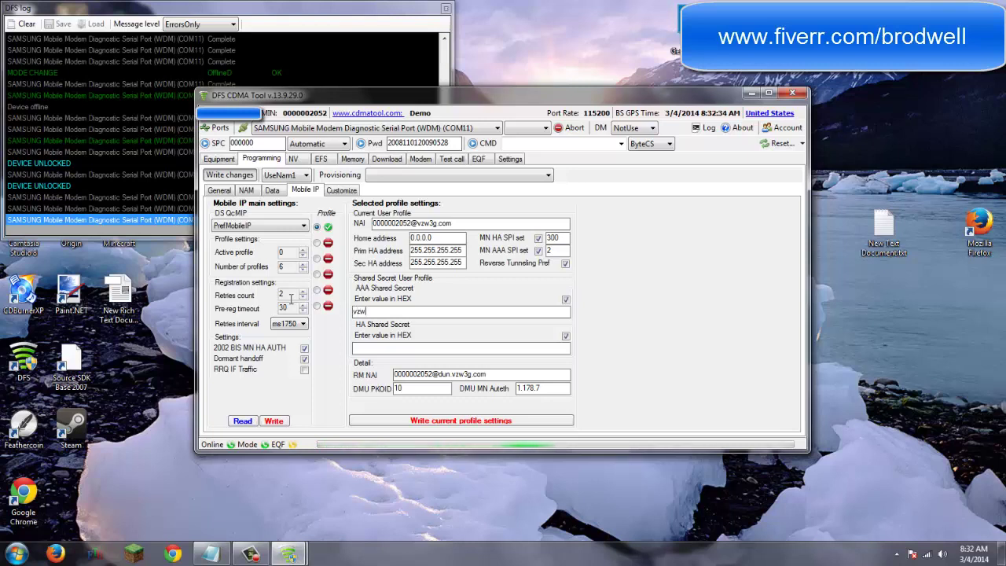
pyautogui.click(371, 348)
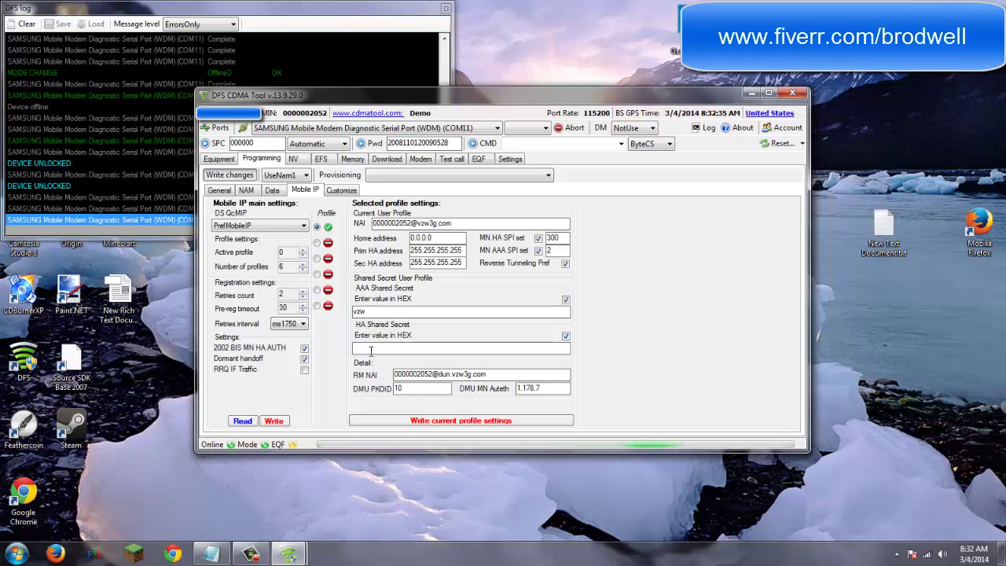
pyautogui.write('vzw')
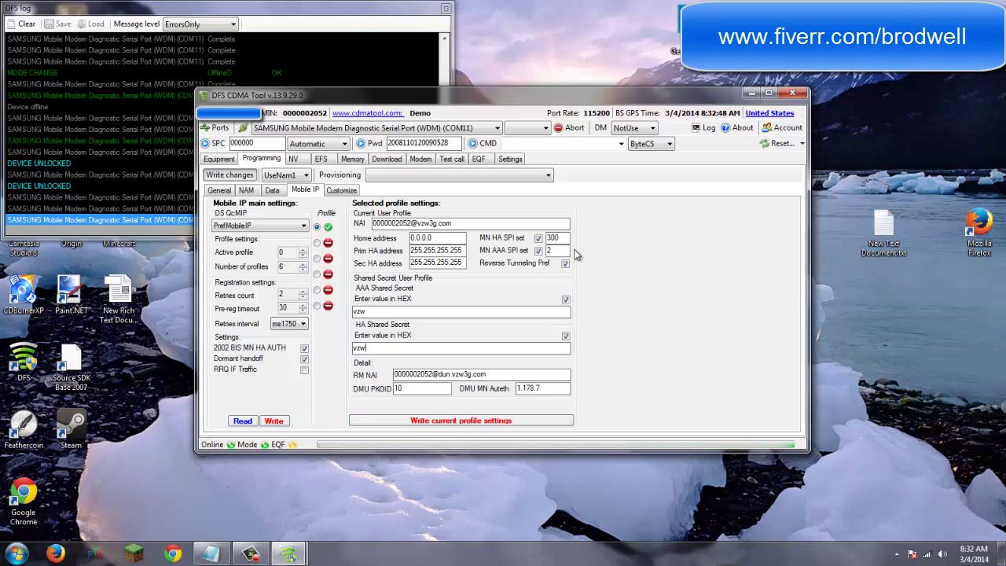
pyautogui.click(243, 421)
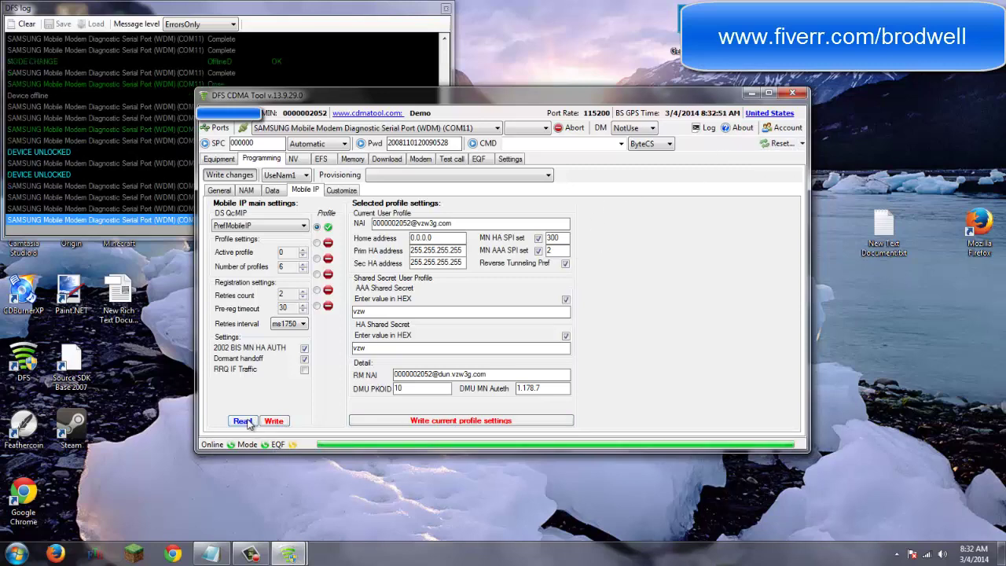
# Step: Reread the data account and NAM settings from the phone
pyautogui.click(272, 191)
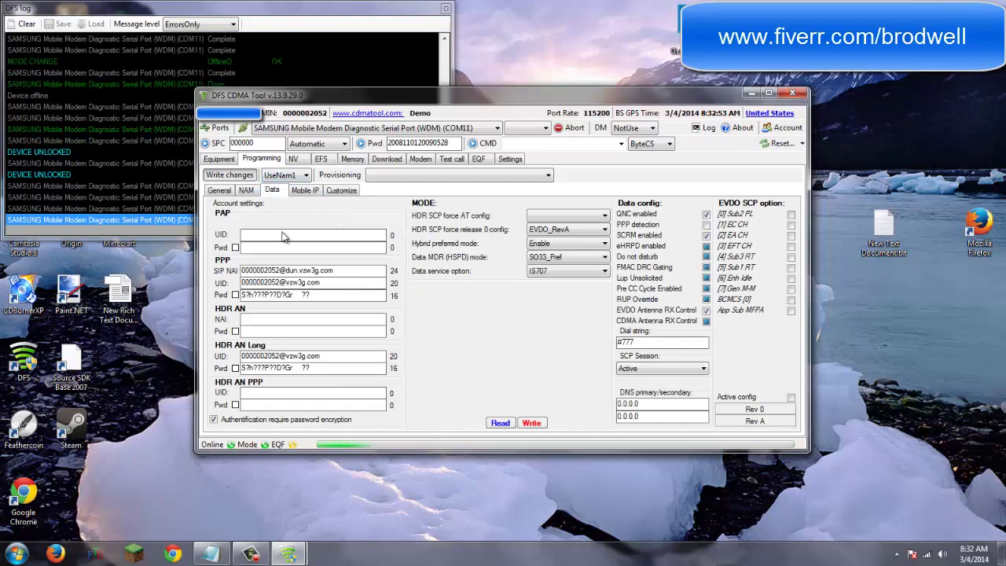
pyautogui.click(501, 424)
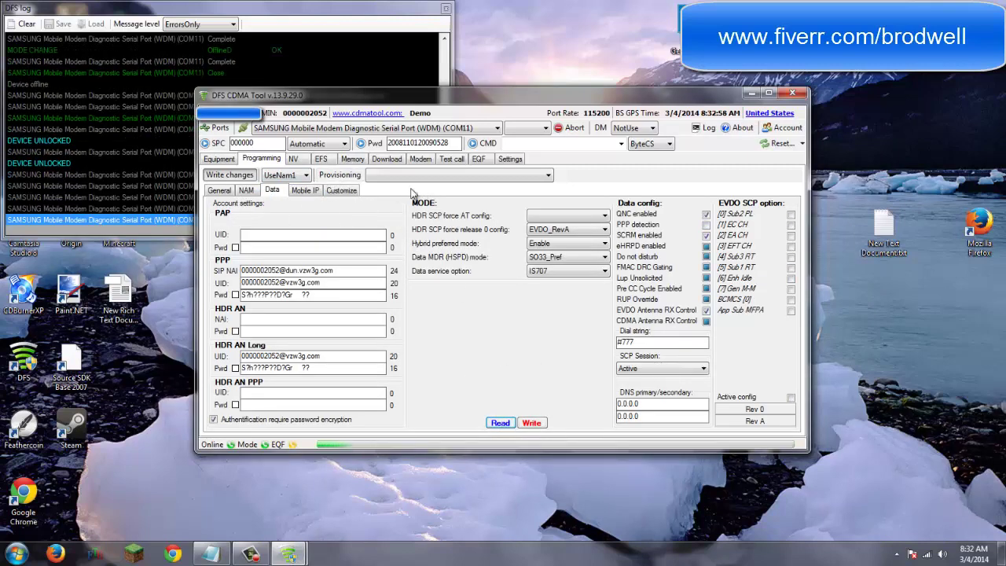
pyautogui.click(246, 190)
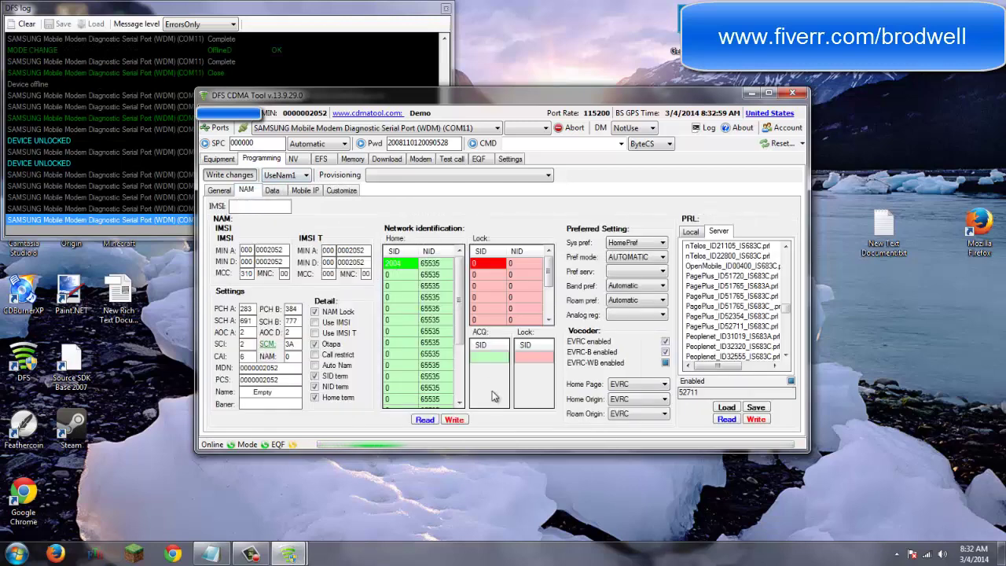
pyautogui.click(425, 421)
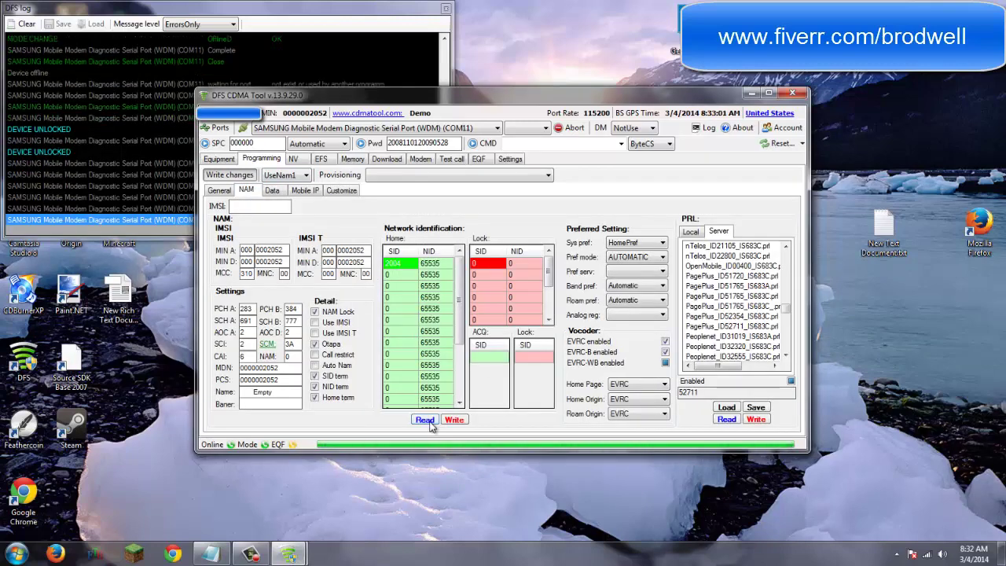
# Step: Read the PRL back, showing ID 52996, then read the phone's serial numbers on General
pyautogui.click(725, 419)
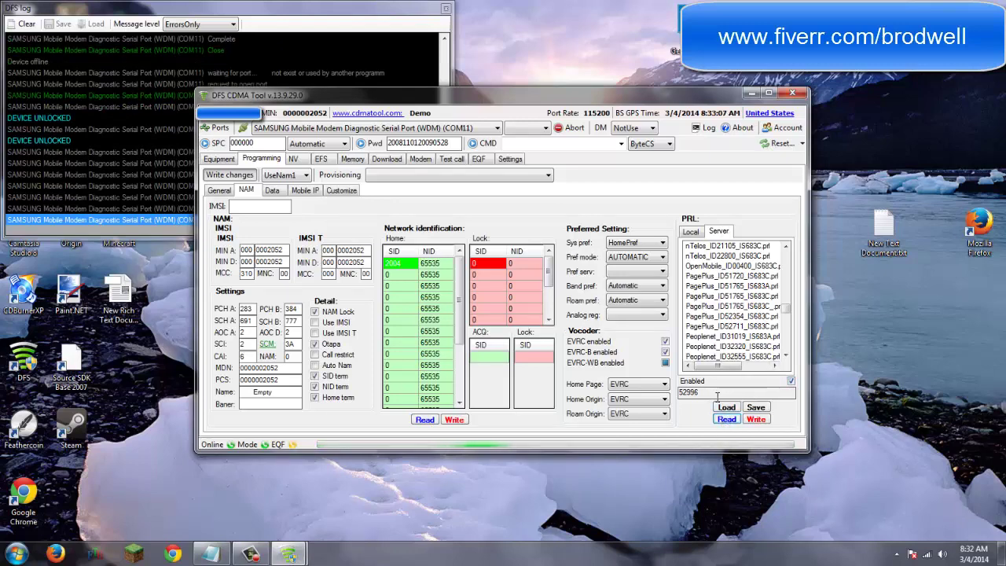
pyautogui.doubleClick(681, 392)
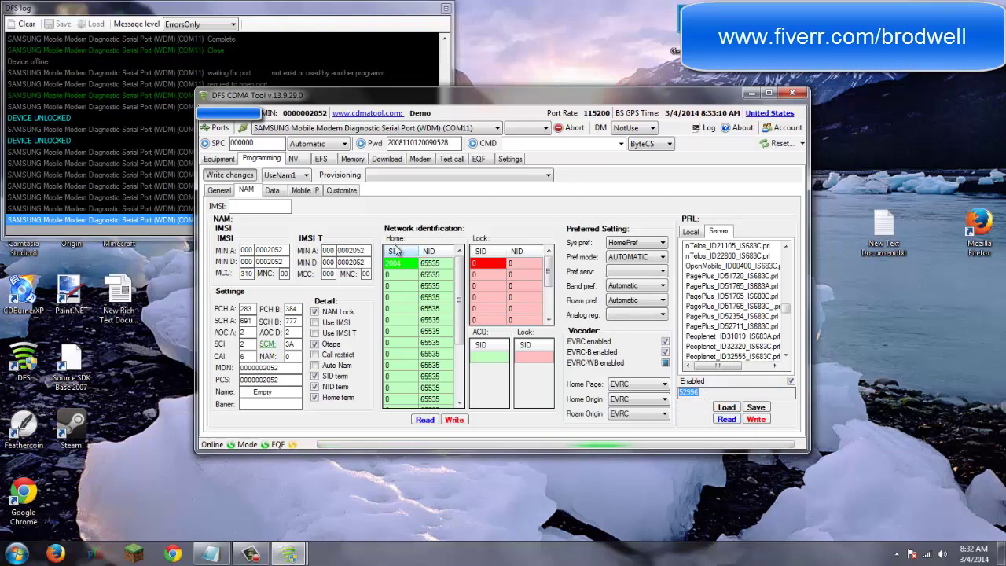
pyautogui.click(220, 190)
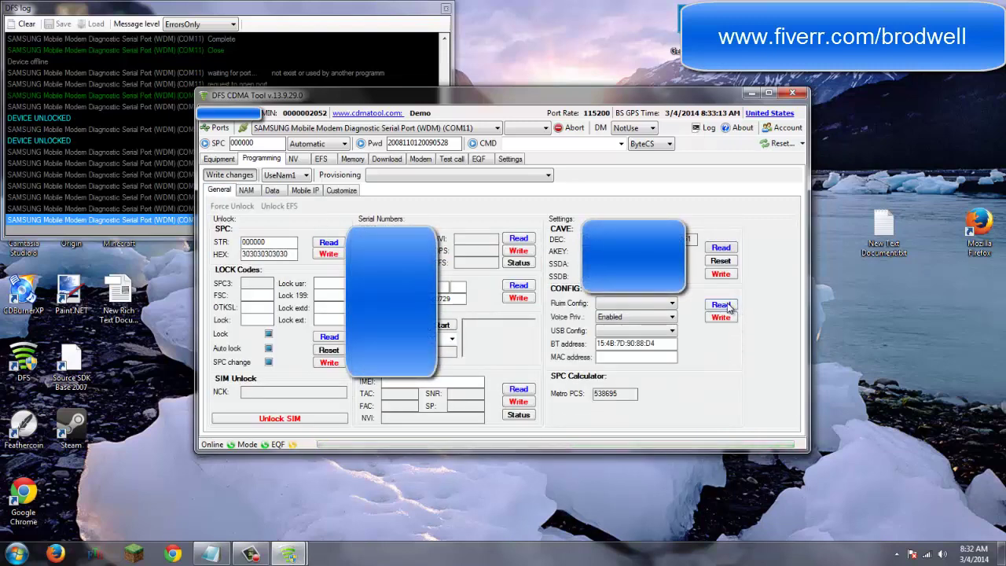
pyautogui.click(518, 239)
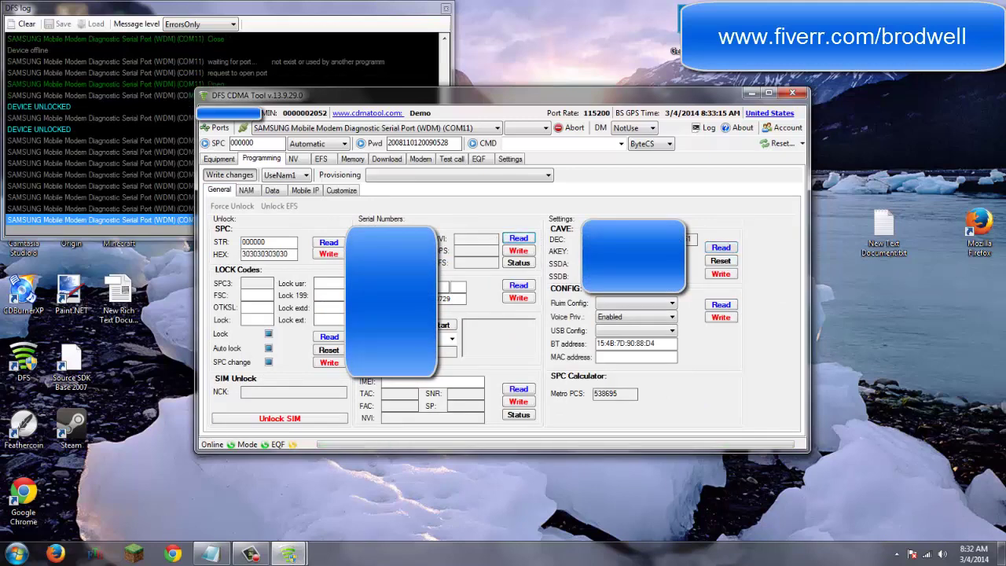